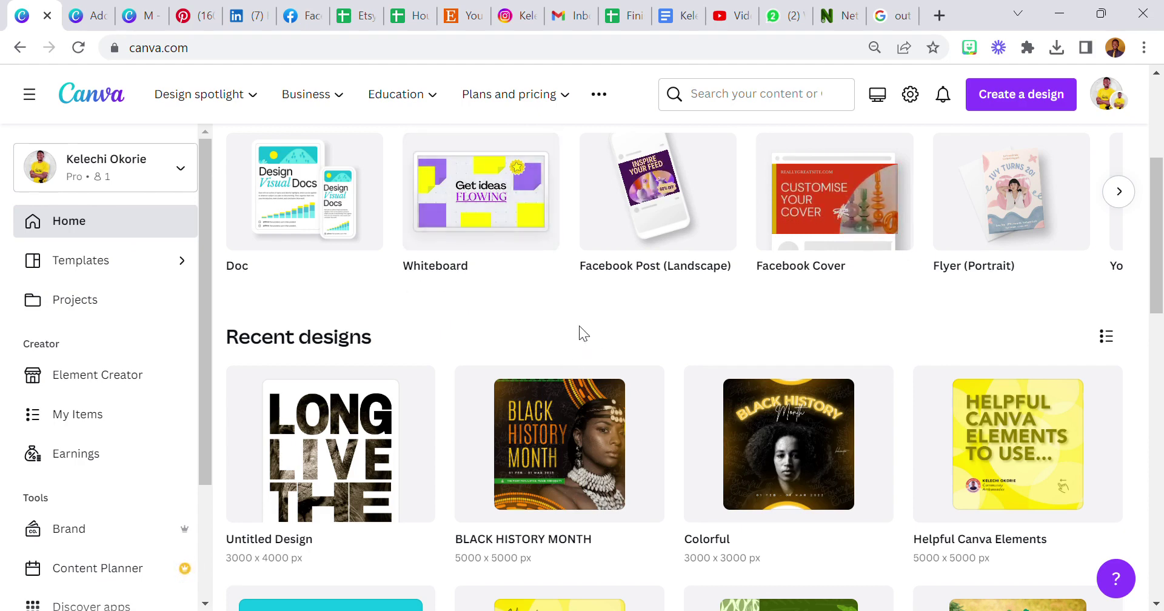
Create a blank Instagram Post (Square) design found by searching 'insta'
left_click(1022, 115)
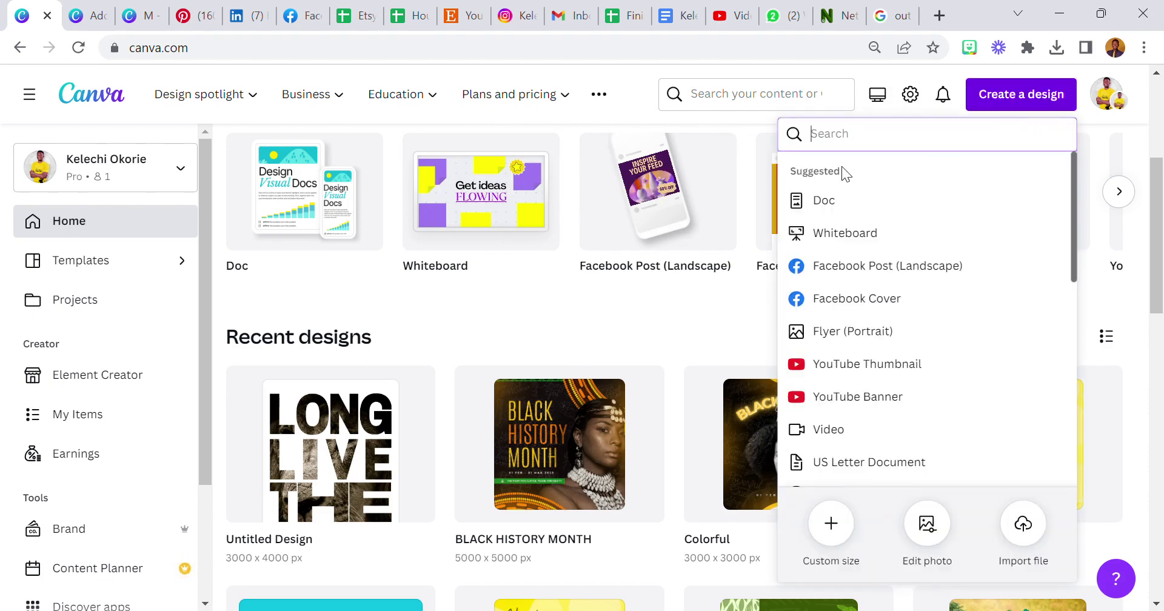
type("insta")
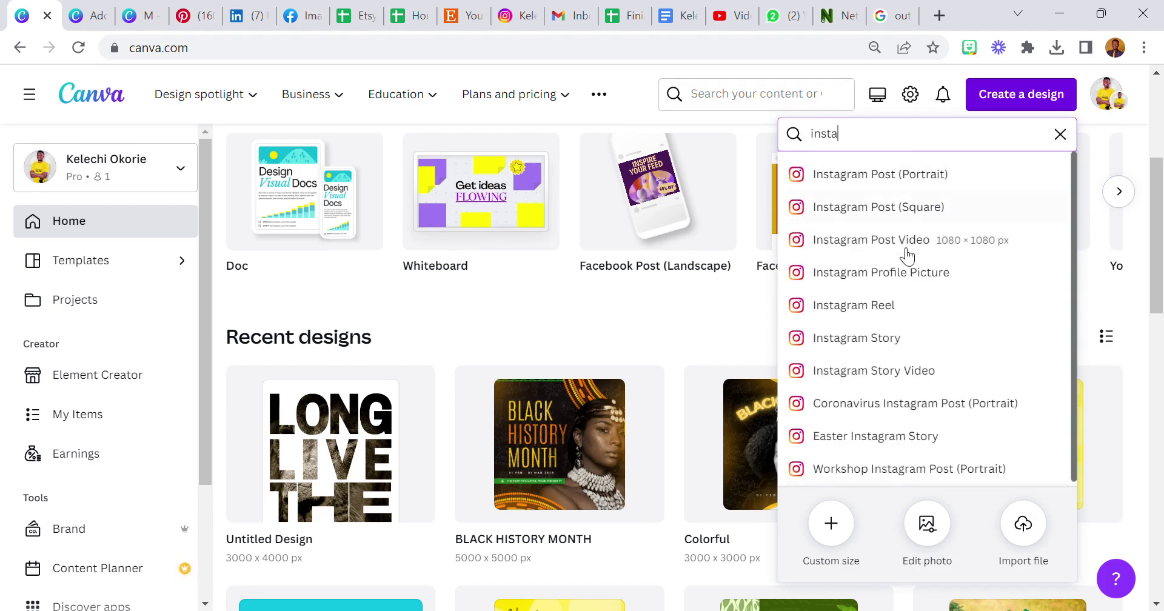
left_click(912, 217)
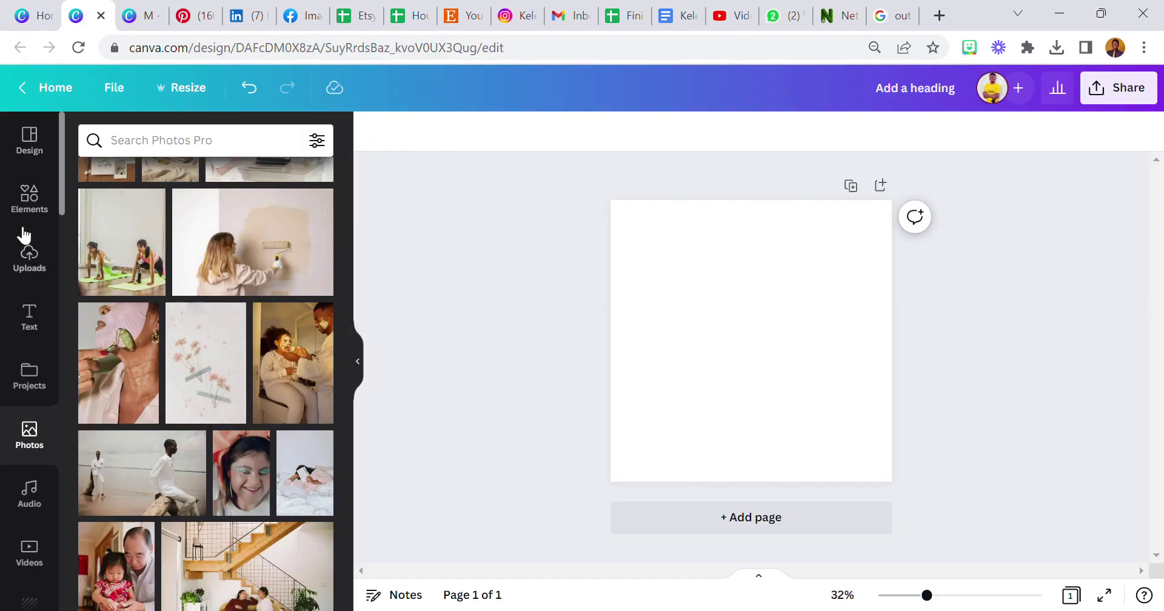
left_click(37, 145)
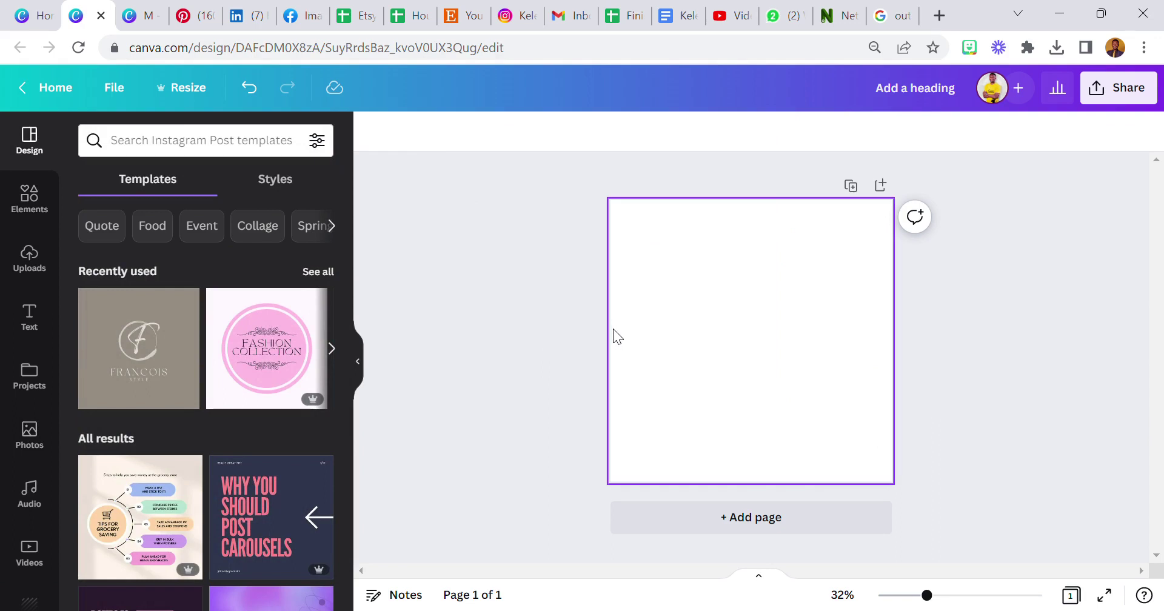
left_click(728, 378)
Fill the page background with teal
left_click(373, 130)
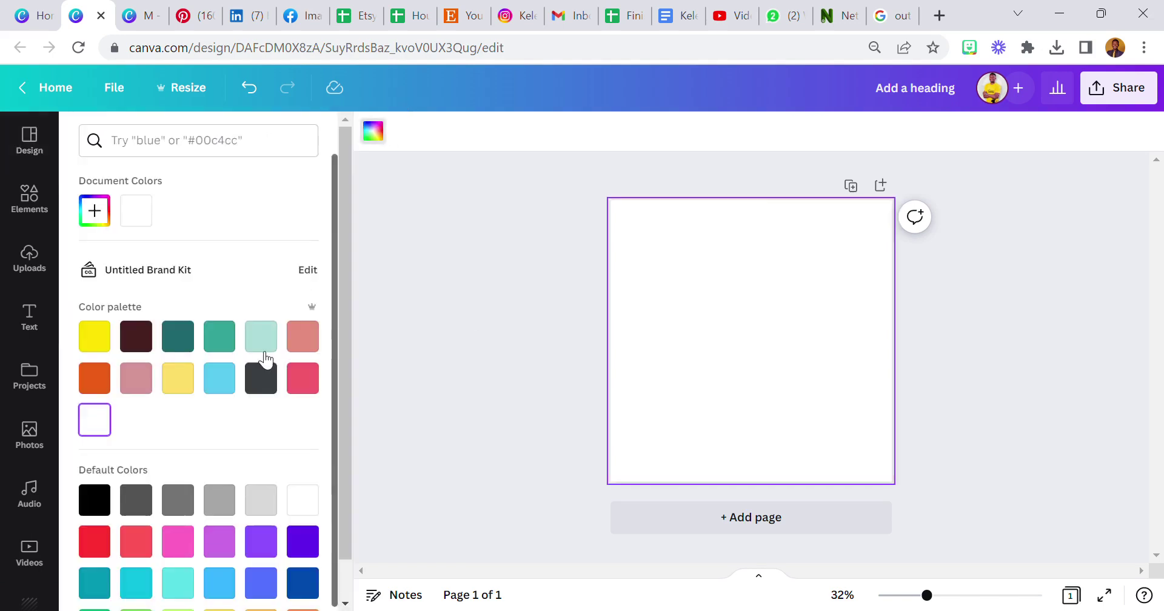
left_click(221, 342)
left_click(581, 264)
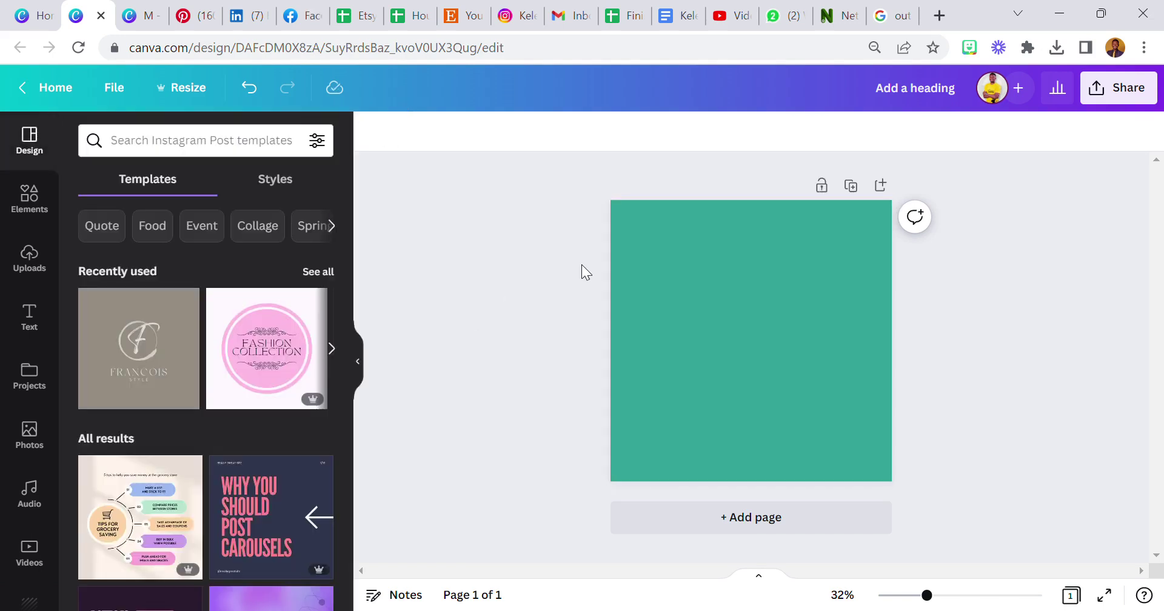
left_click(655, 325)
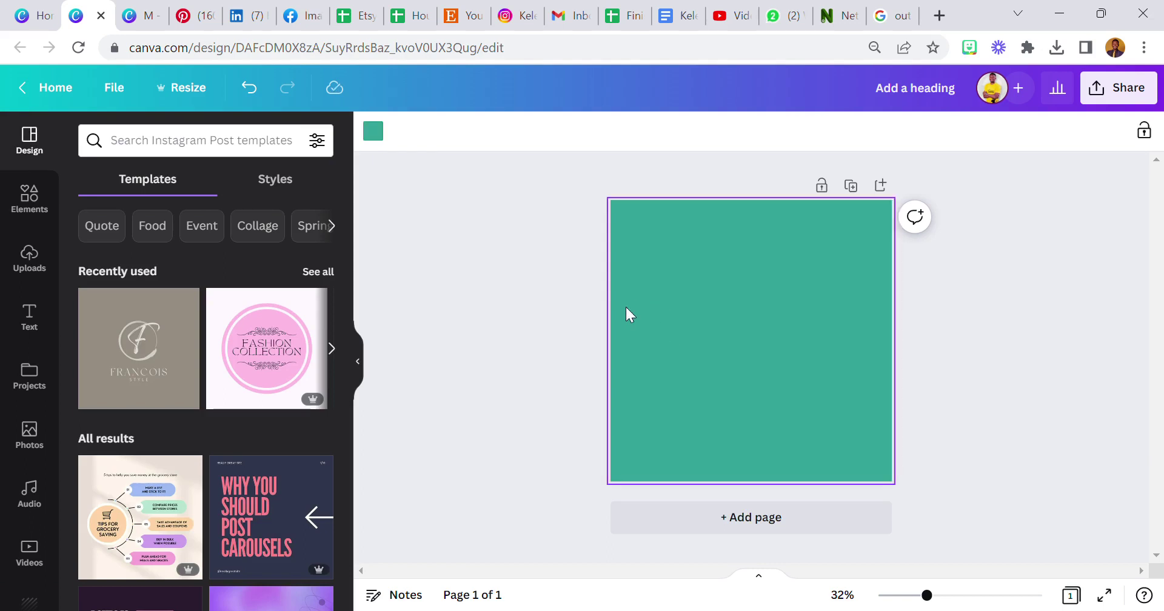
left_click(582, 318)
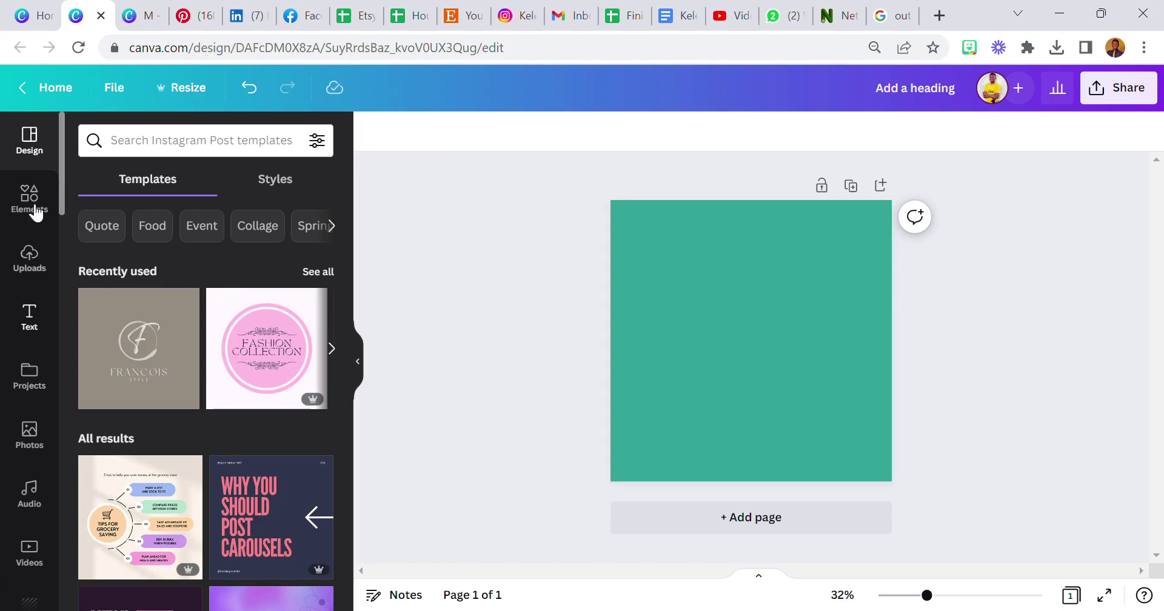
Search stock photos for 'model' and add the pink-haired model photo to the page
left_click(28, 438)
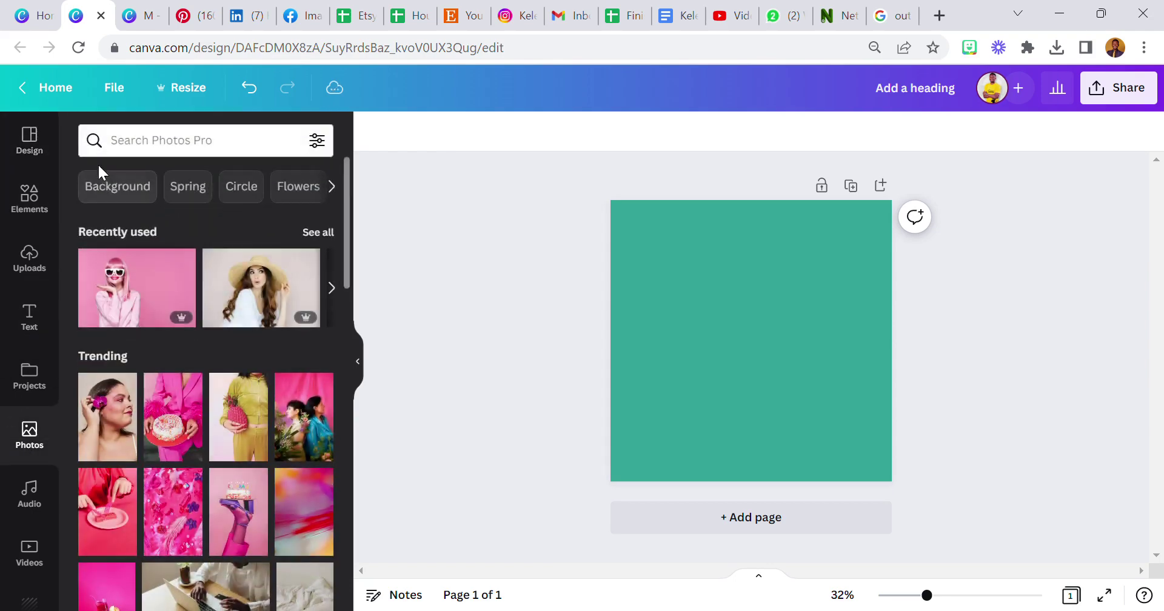
left_click(137, 154)
type("mod")
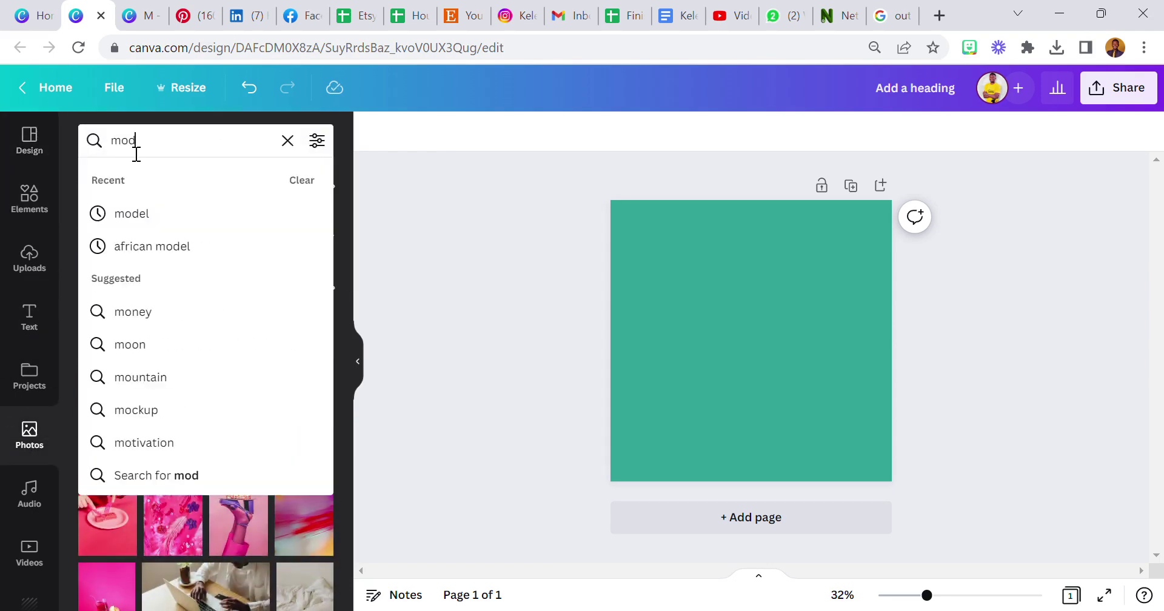
type("el")
key("Return")
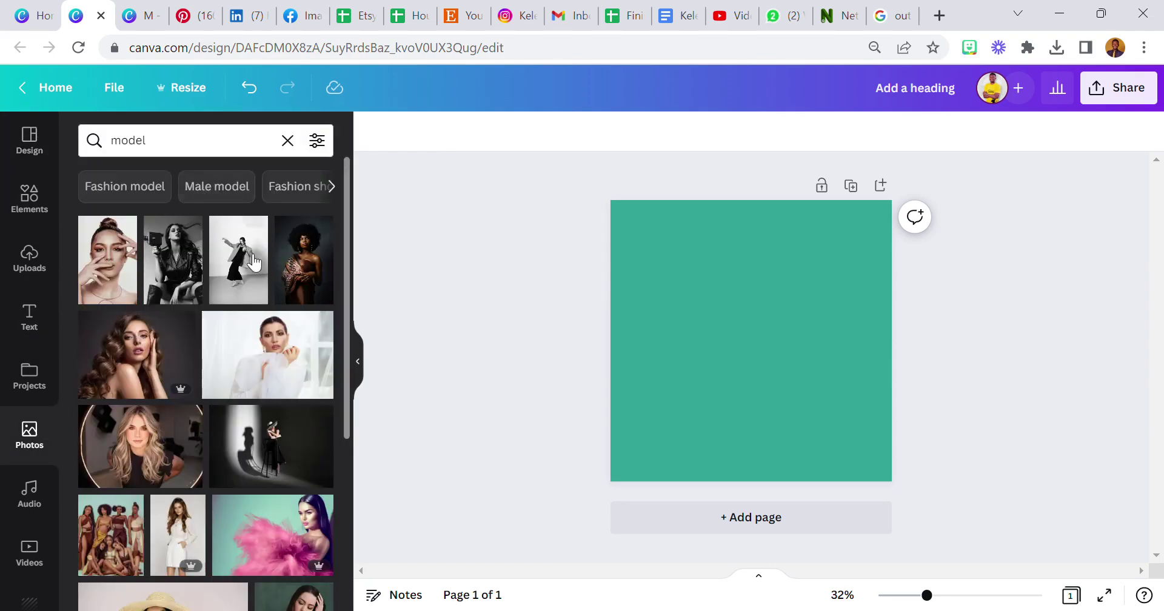
scroll(250, 366, "down", 6)
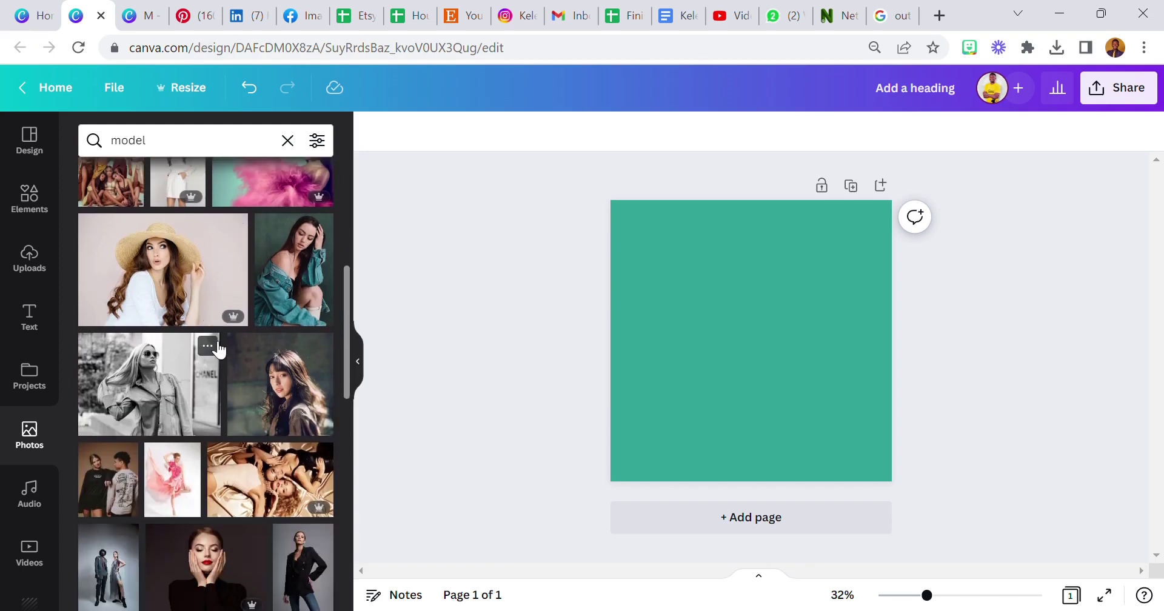
scroll(218, 350, "down", 6)
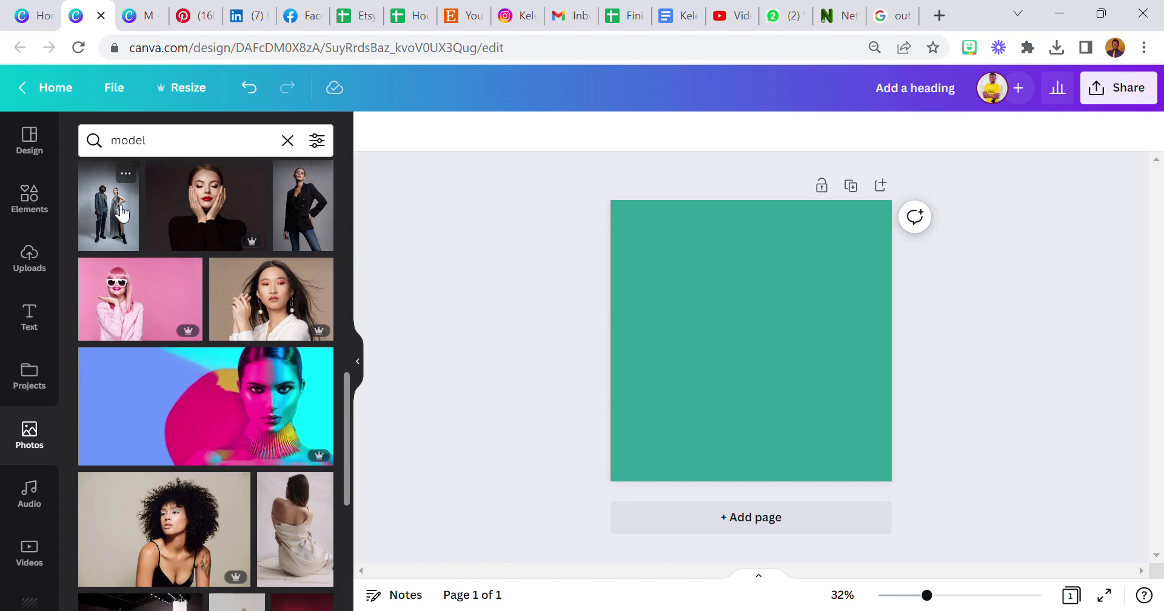
left_click(128, 309)
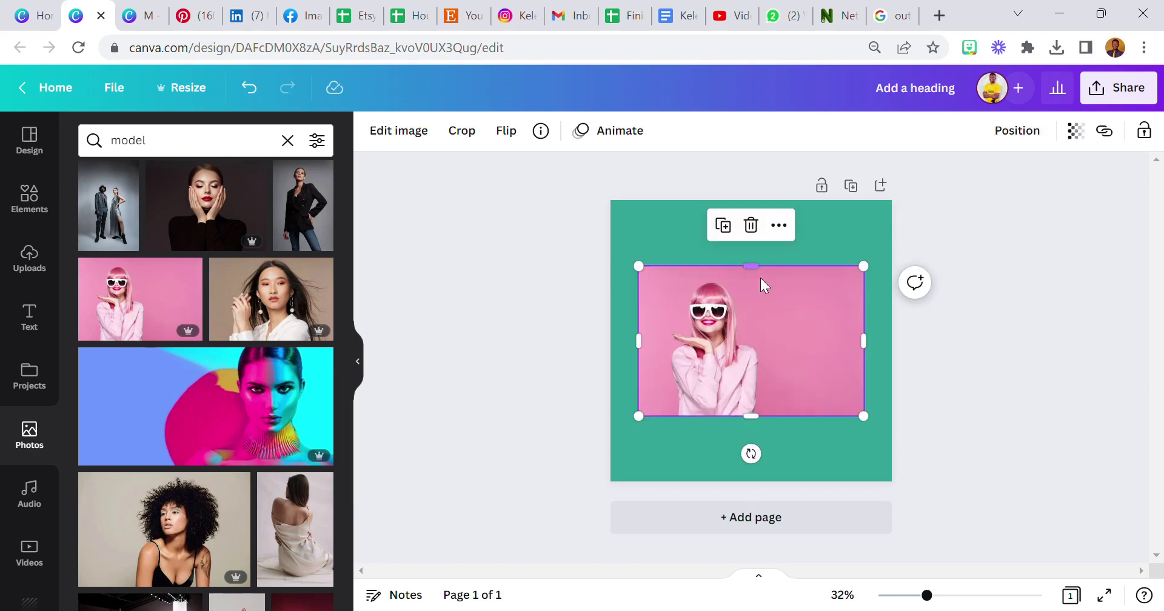
Run Background Remover on the pink-haired model photo
left_click(405, 144)
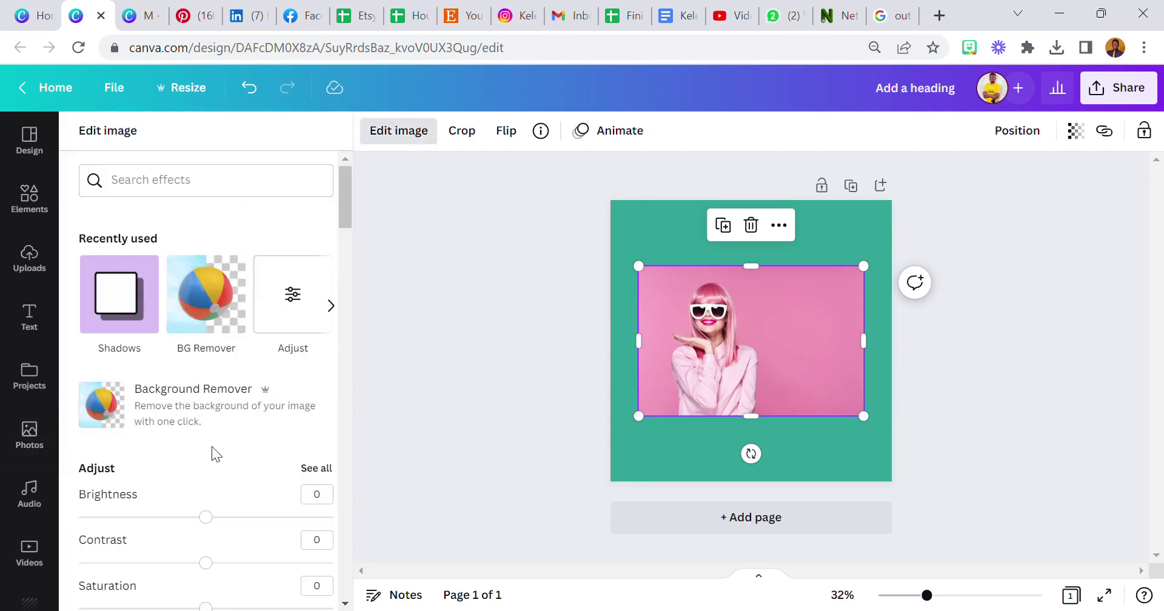
left_click(206, 400)
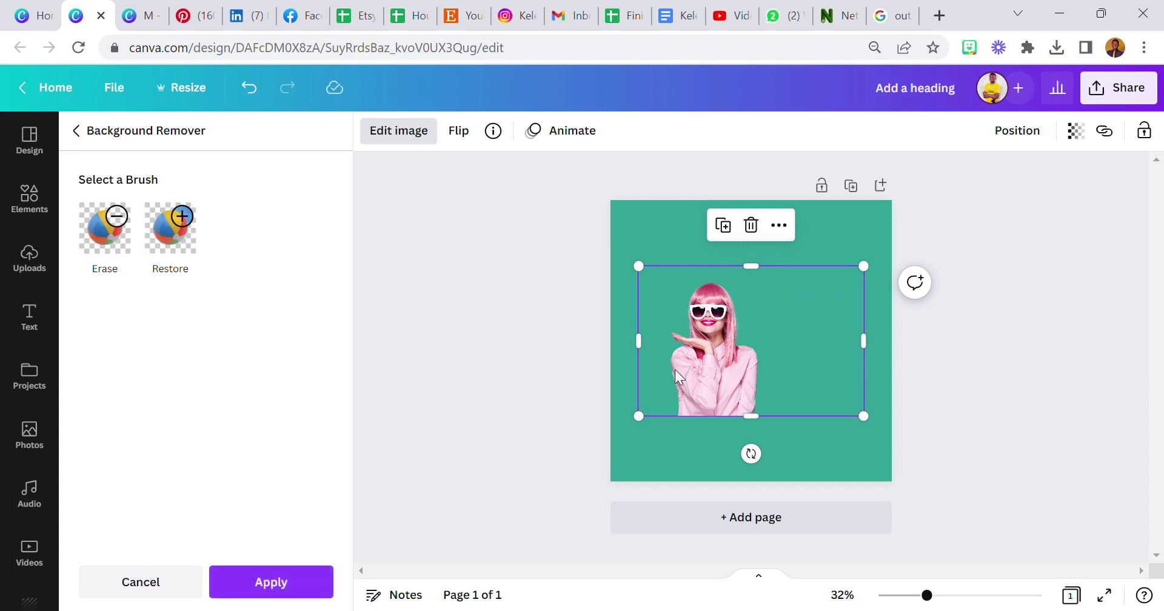
Apply the background removal and enlarge the cut-out model toward the page bottom
left_click(257, 585)
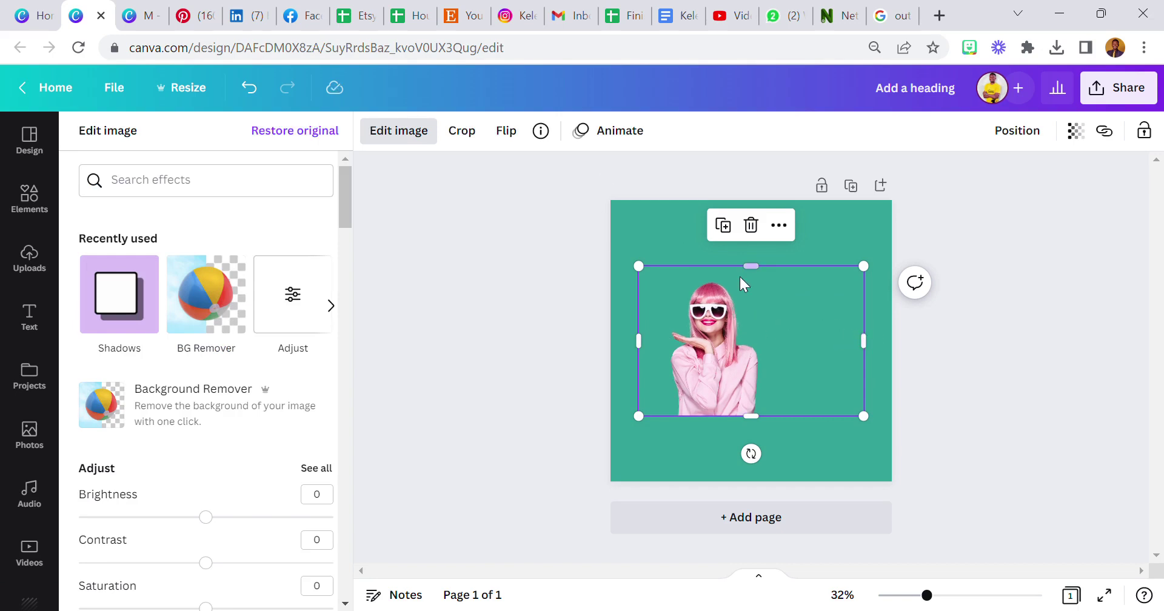
left_click_drag(867, 341, 802, 346)
left_click_drag(788, 416, 877, 478)
left_click_drag(855, 263, 901, 283)
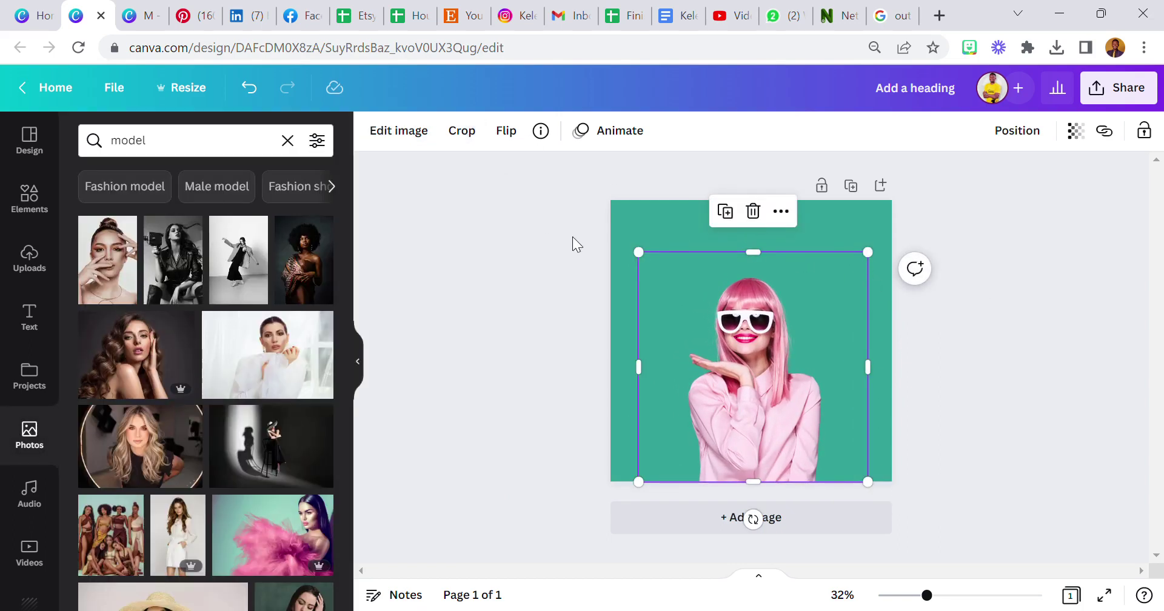
Change the page background to dusty pink after trying red-pink and orange
left_click(673, 218)
left_click(373, 131)
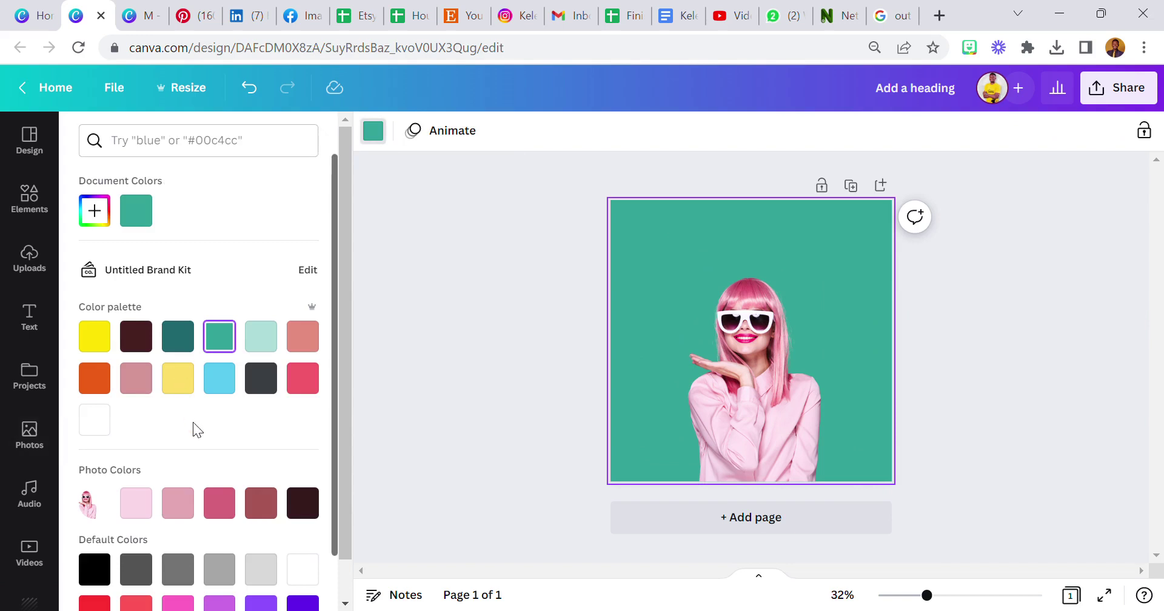
left_click(137, 380)
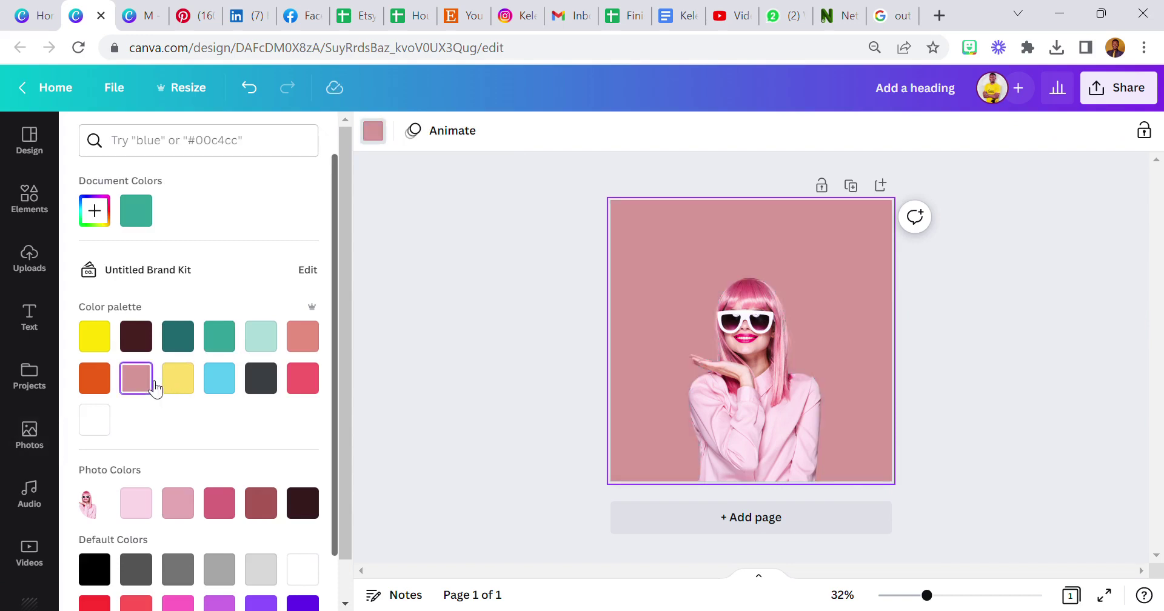
left_click(306, 381)
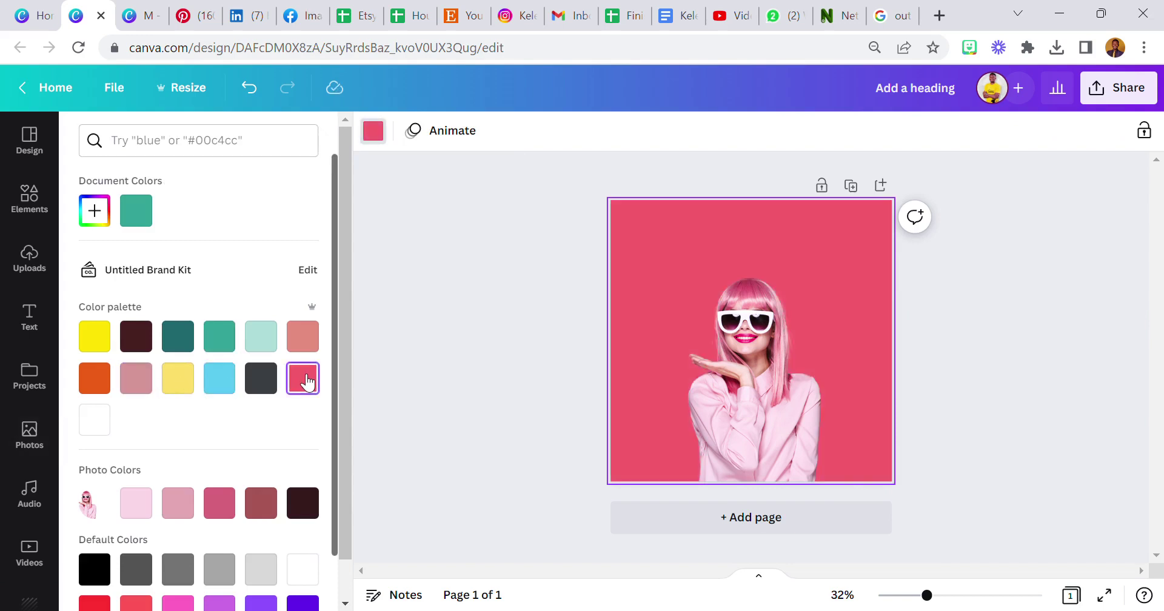
left_click(97, 383)
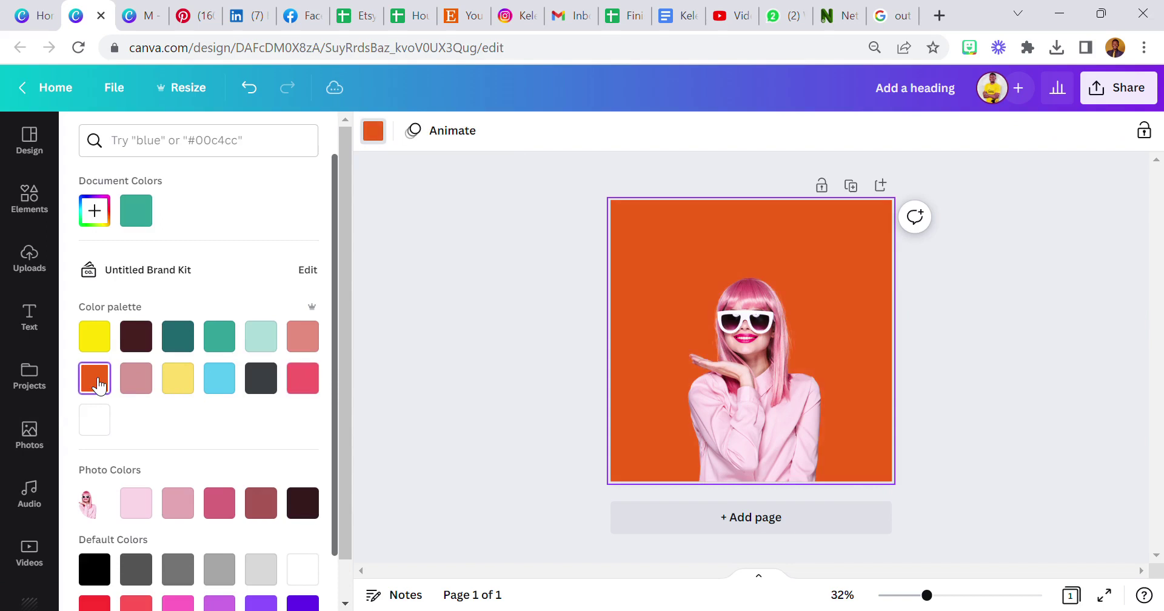
left_click(135, 379)
left_click(502, 356)
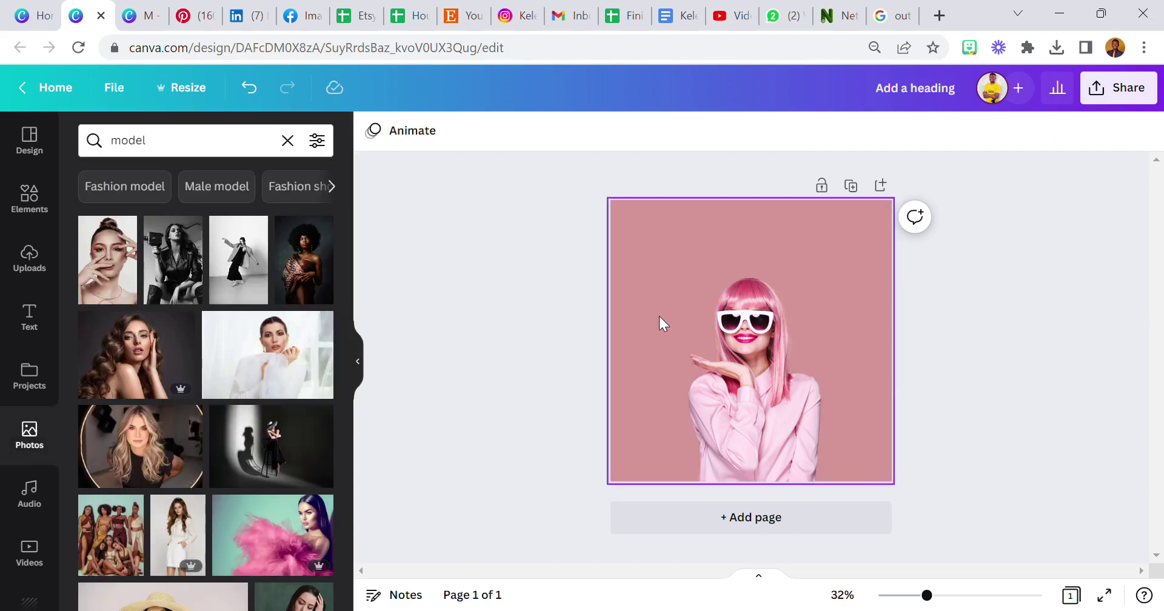
Trim the model image's left and right edges to about 845 × 881
left_click(711, 312)
left_click_drag(654, 337, 657, 338)
left_click_drag(879, 317, 870, 317)
left_click(647, 224)
left_click(720, 344)
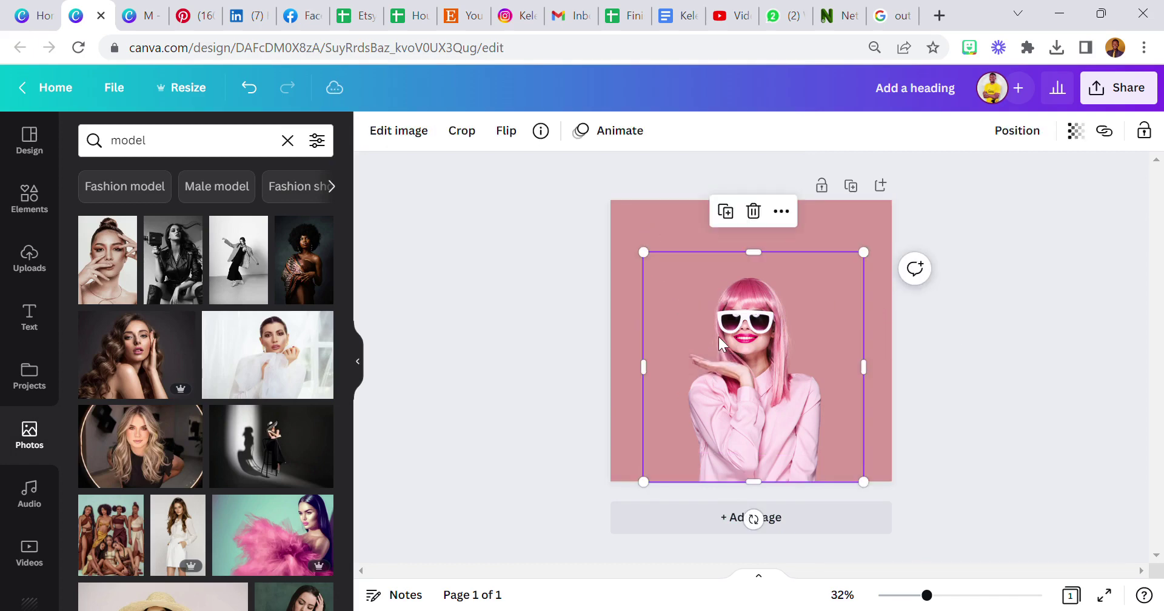
Apply a Glow shadow to the model photo and show its settings (size 4, transparency 50, blur 5)
left_click(397, 138)
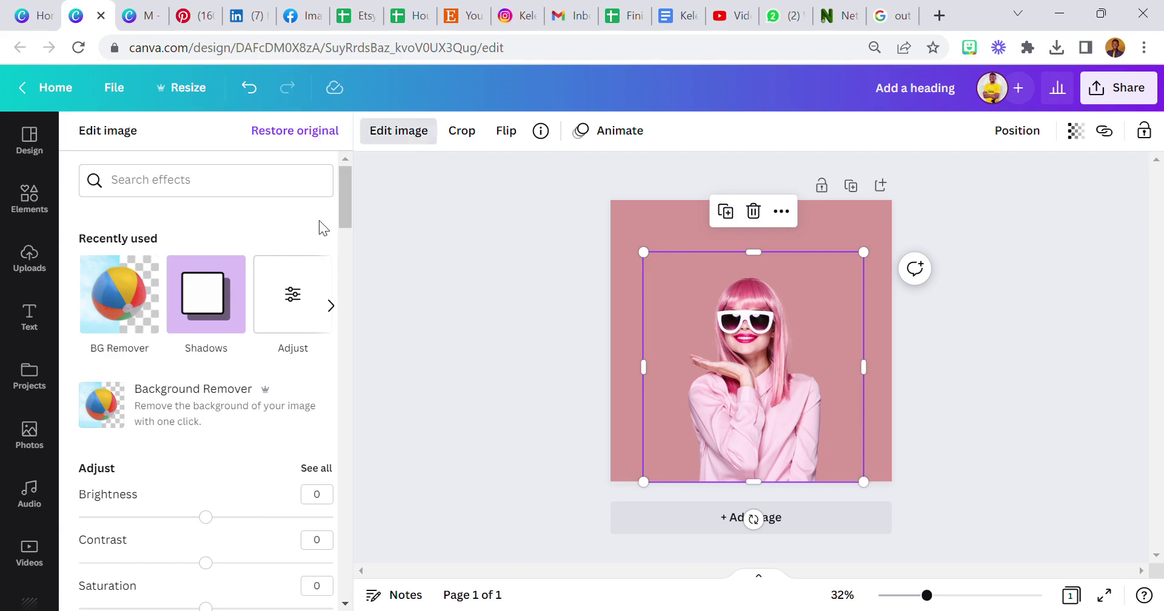
left_click(204, 308)
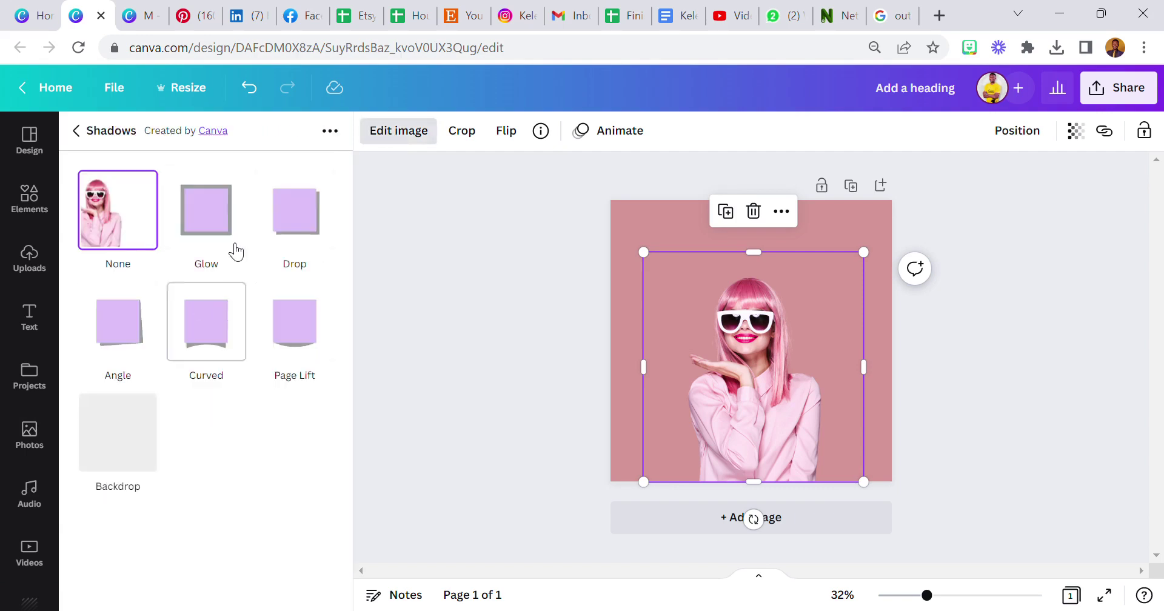
left_click(215, 231)
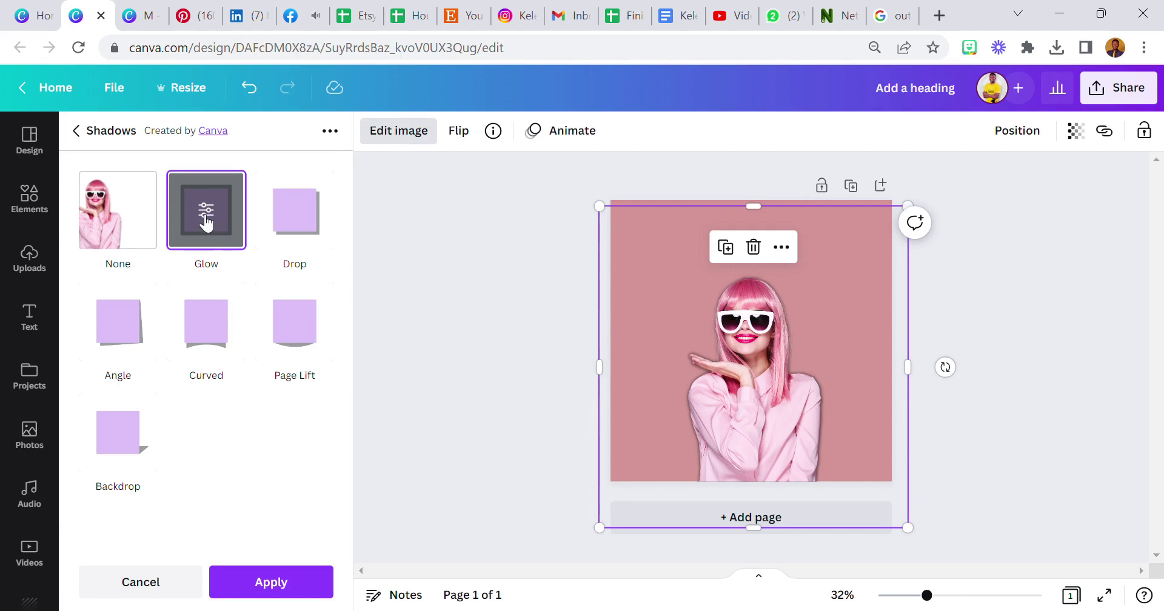
left_click(206, 223)
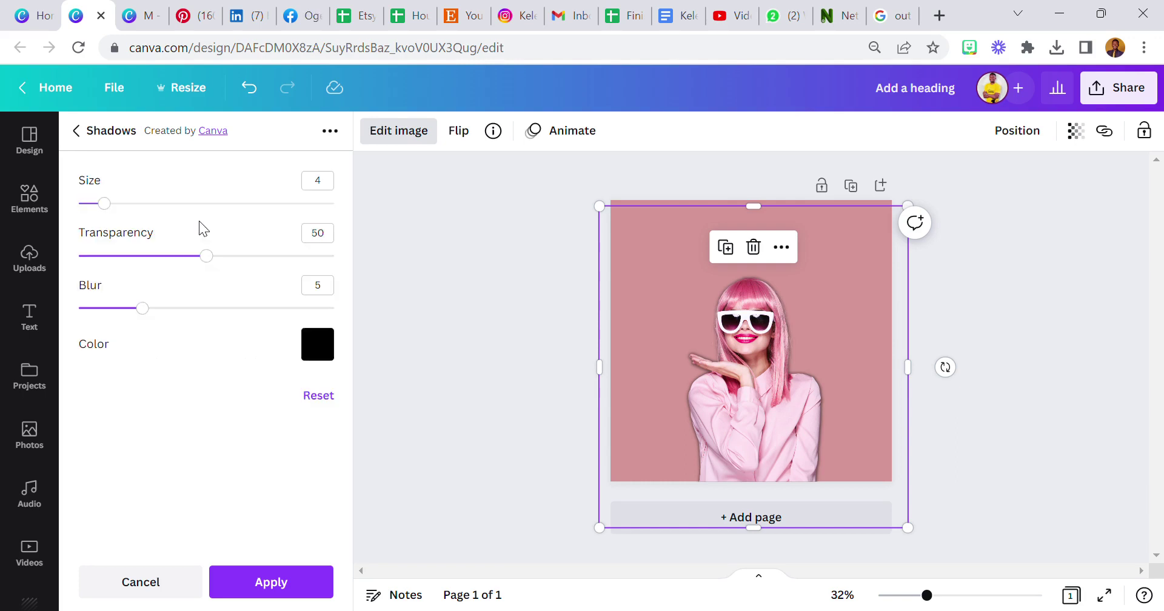
Pick white from Default Colors as the model's glow colour
left_click(328, 360)
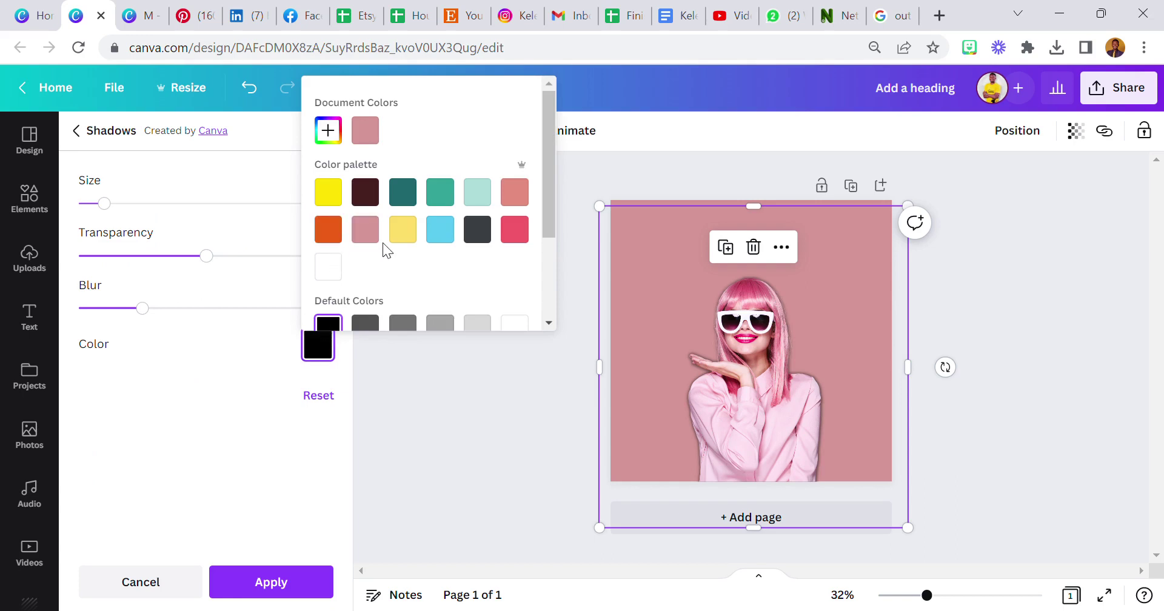
scroll(384, 242, "down", 2)
scroll(384, 247, "up", 1)
scroll(400, 264, "down", 2)
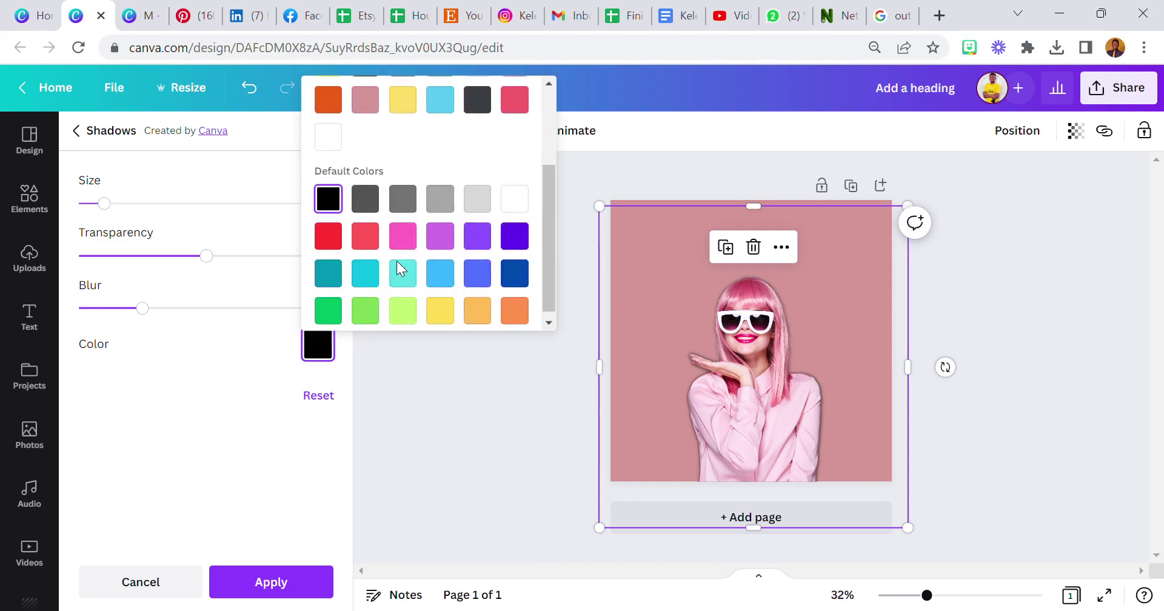
scroll(397, 260, "up", 3)
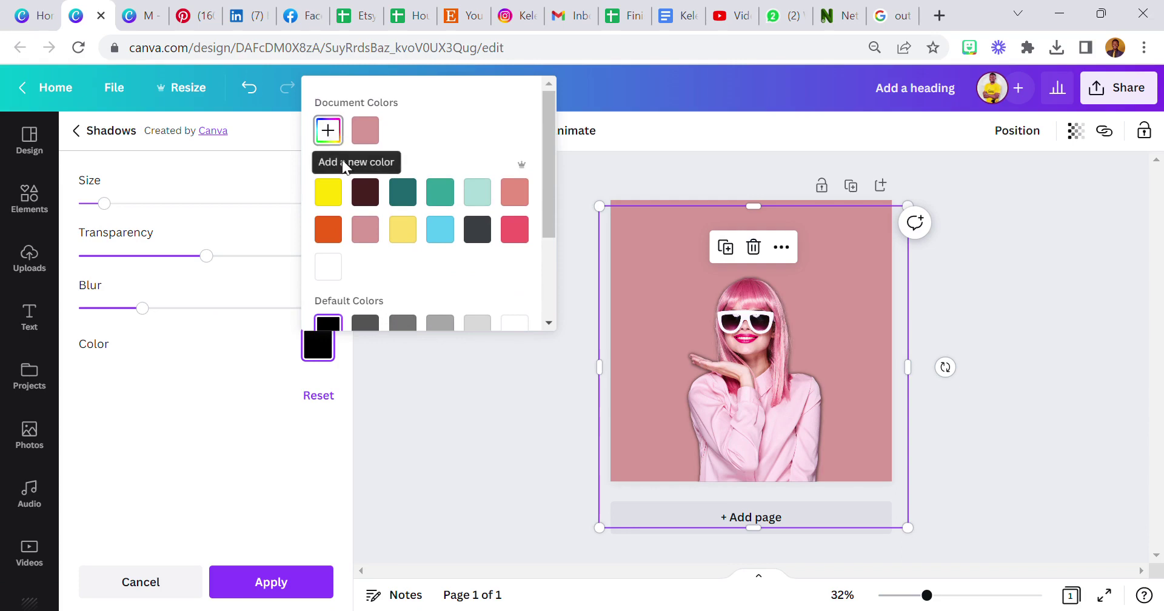
scroll(394, 209, "down", 2)
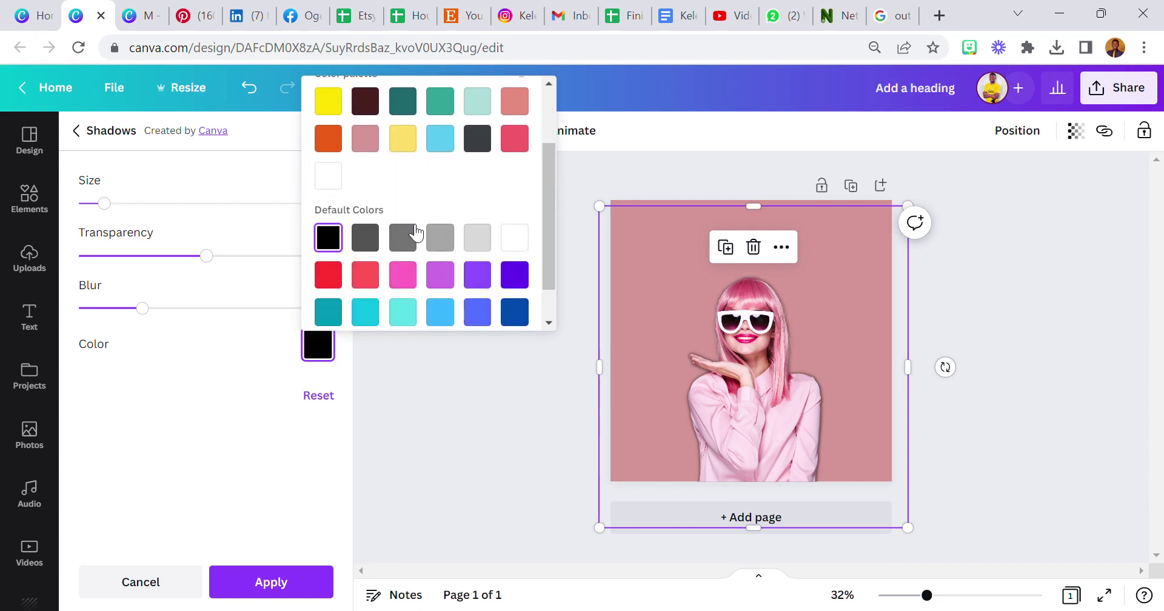
left_click(519, 245)
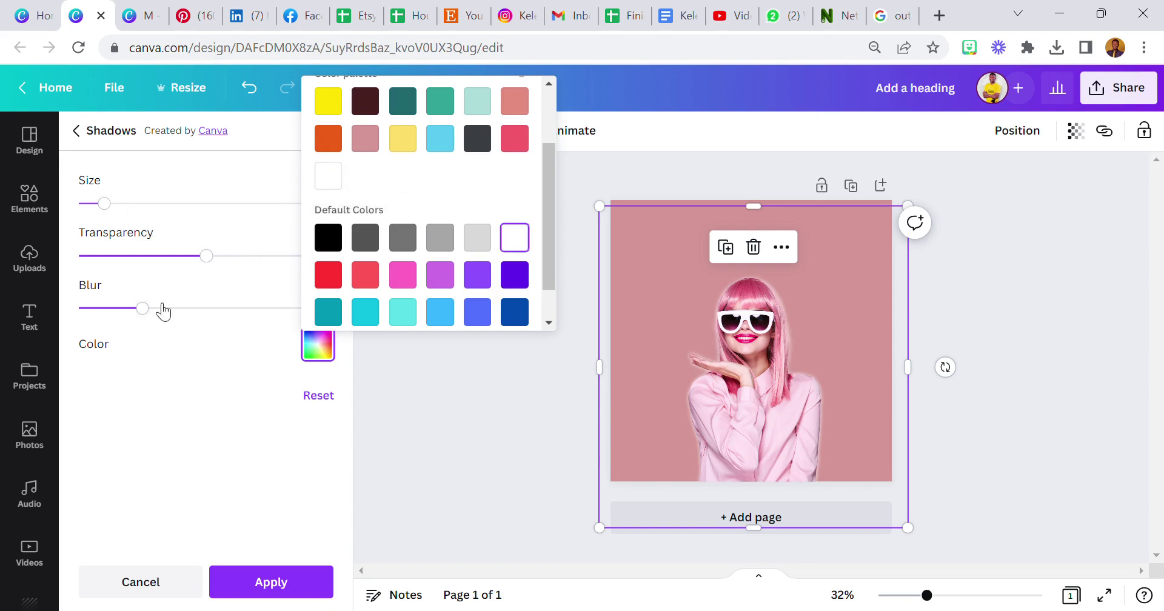
Set the white glow to blur 0, transparency 100 and size 16
left_click(151, 315)
left_click_drag(151, 315, 79, 309)
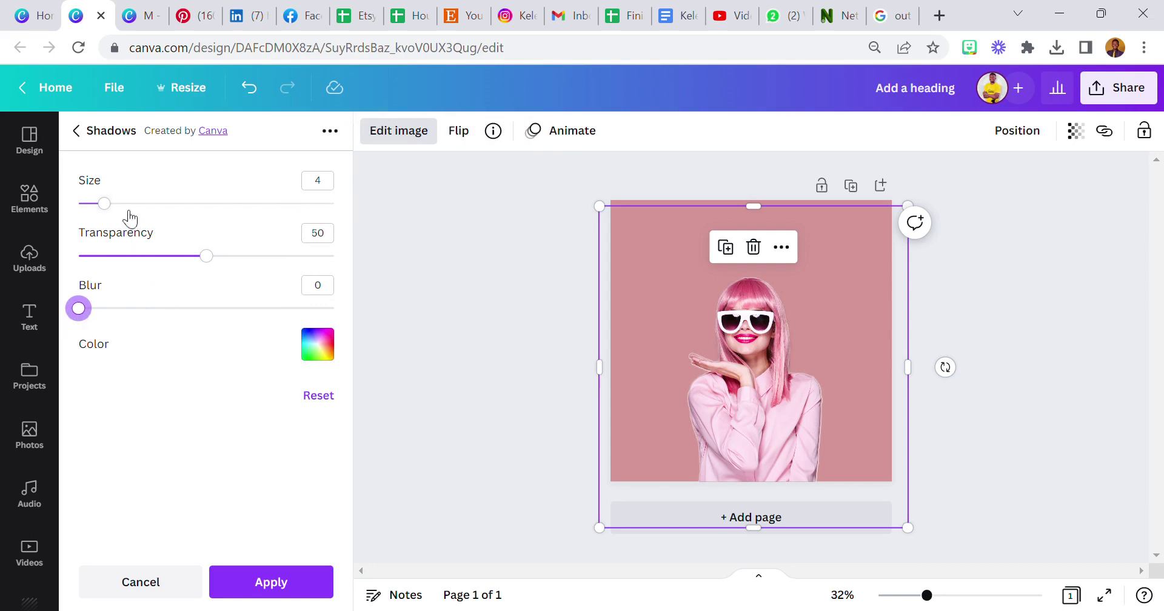
left_click_drag(106, 206, 146, 220)
left_click_drag(205, 254, 366, 277)
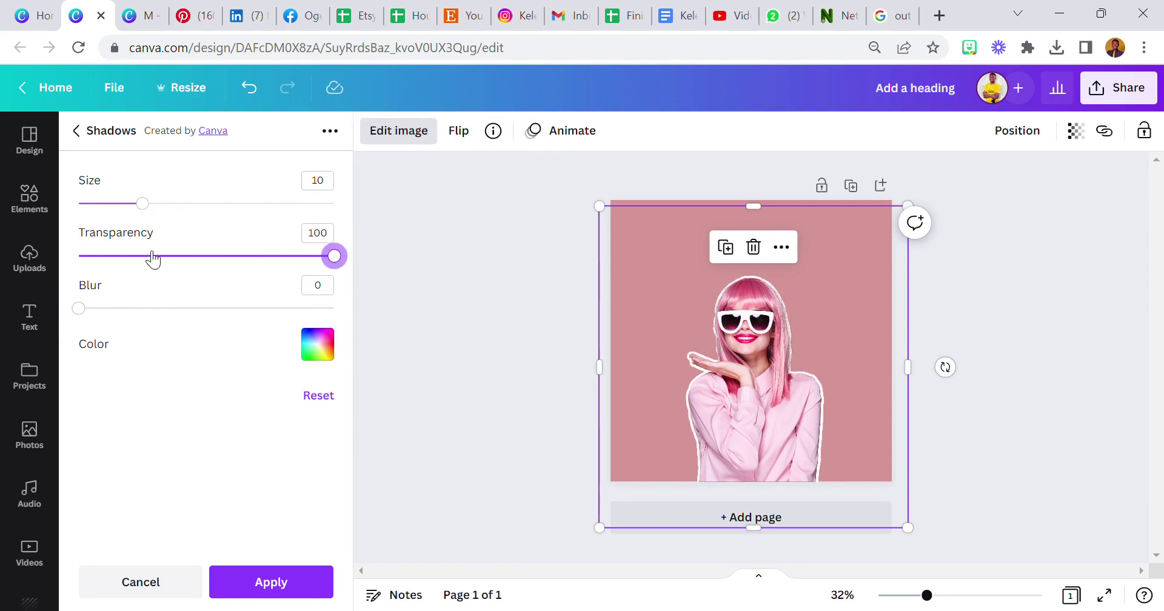
left_click_drag(145, 206, 139, 213)
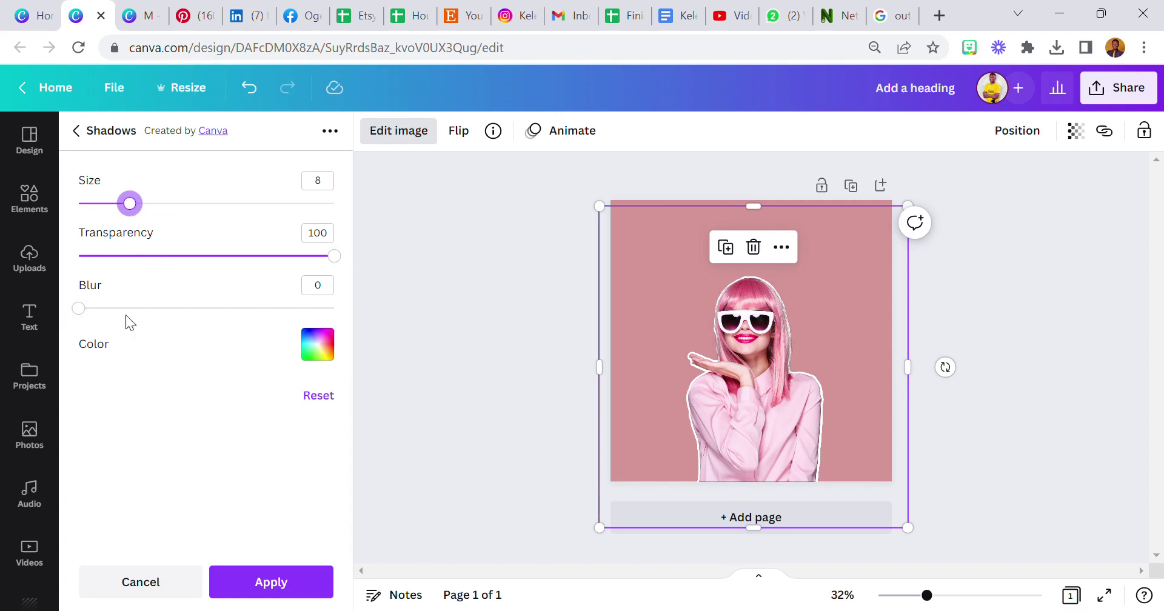
left_click_drag(132, 205, 186, 230)
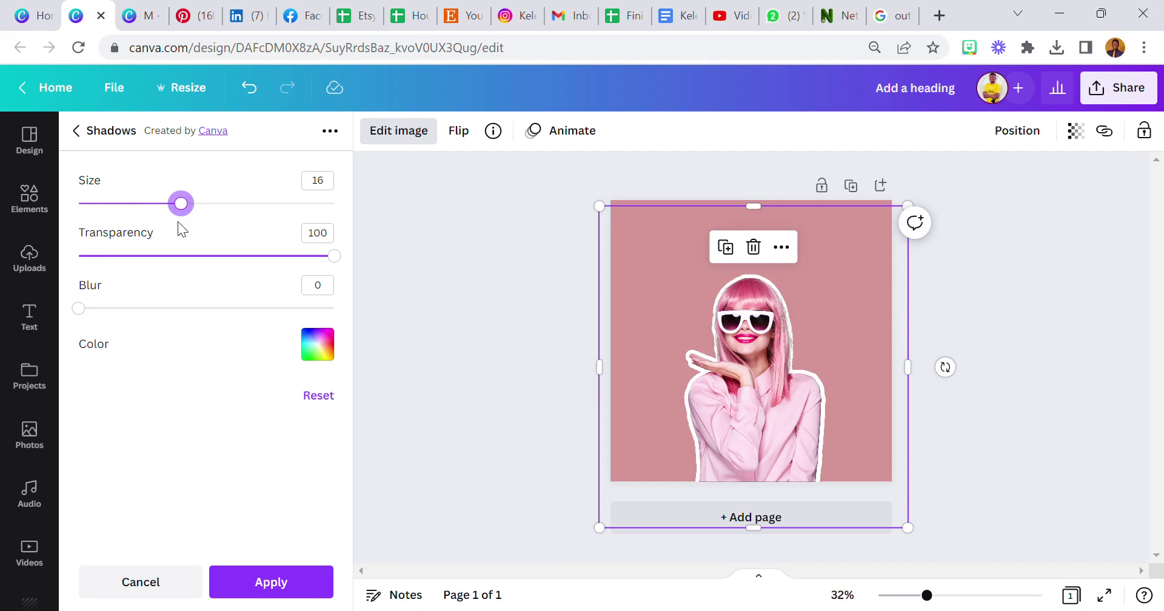
left_click(318, 345)
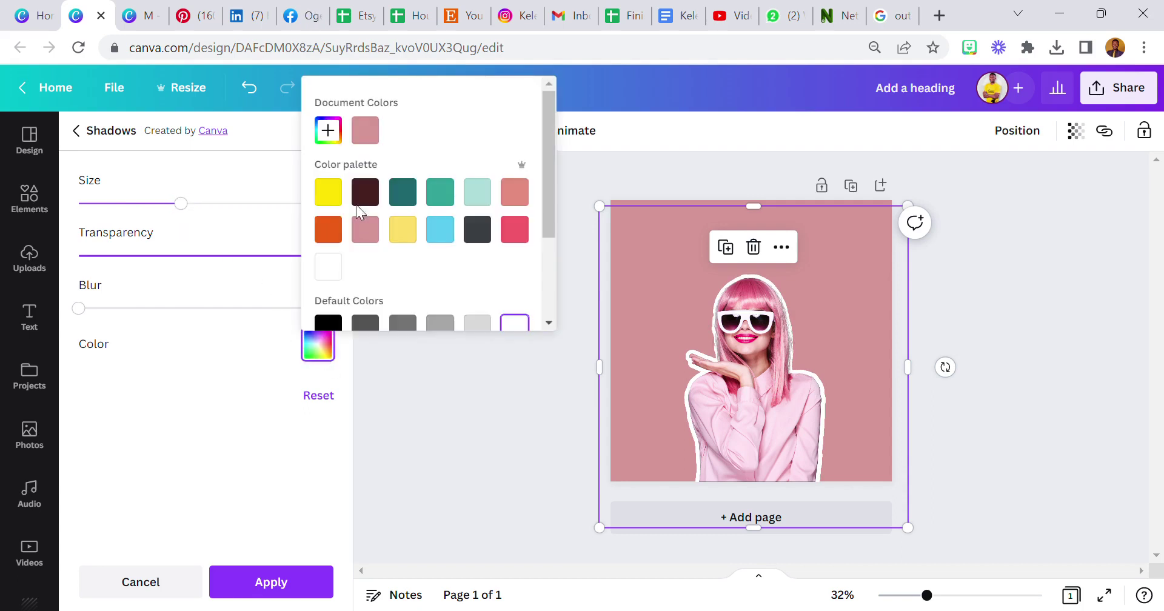
left_click(341, 192)
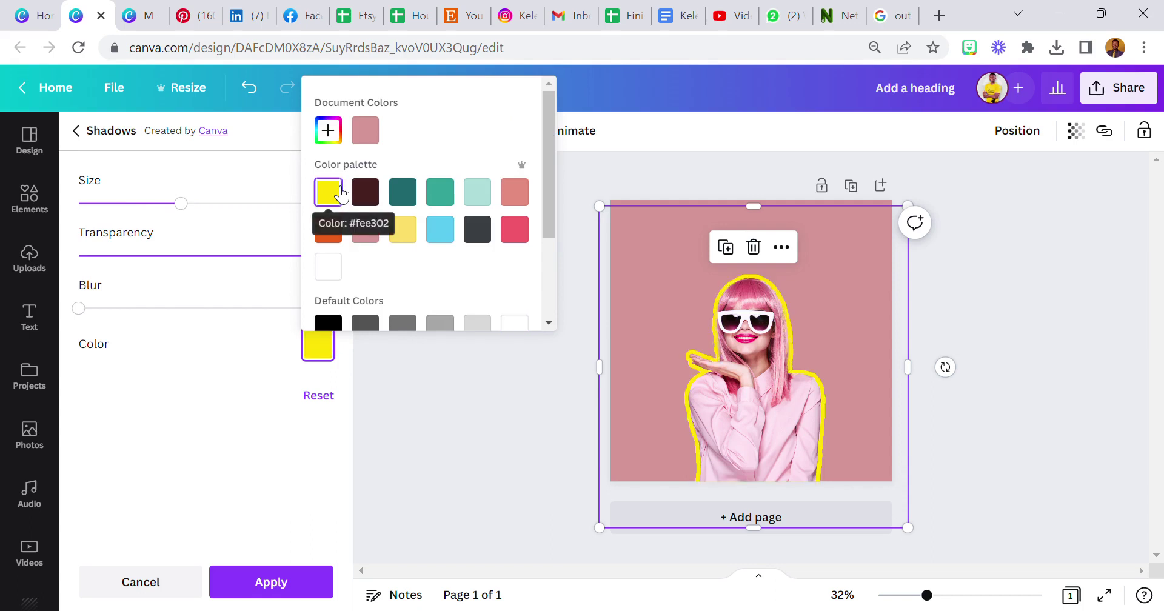
left_click(441, 232)
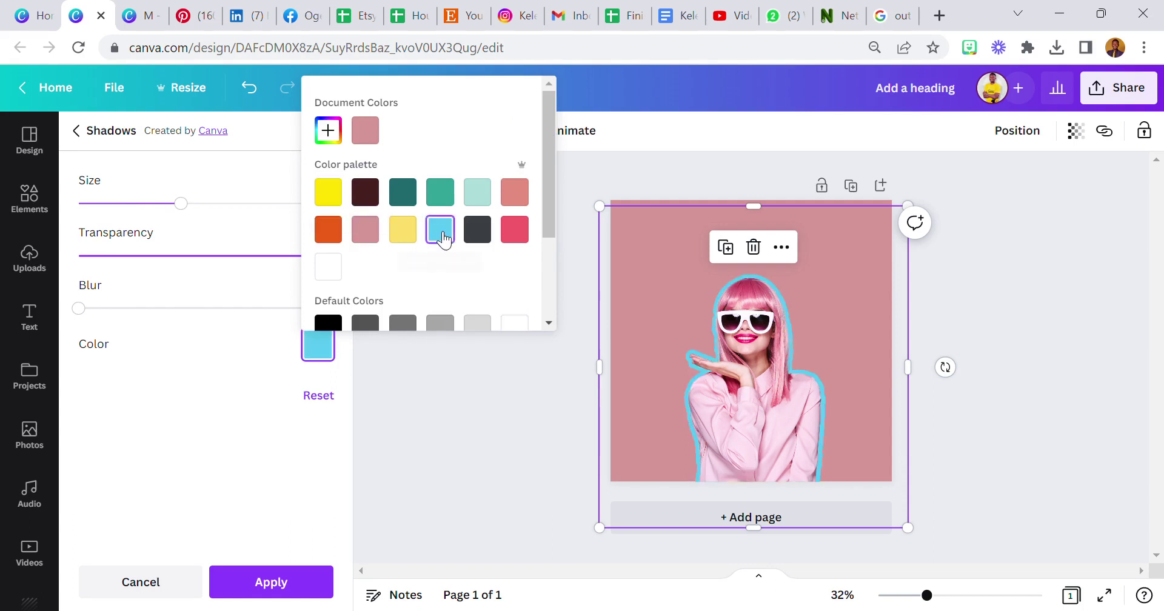
left_click(402, 192)
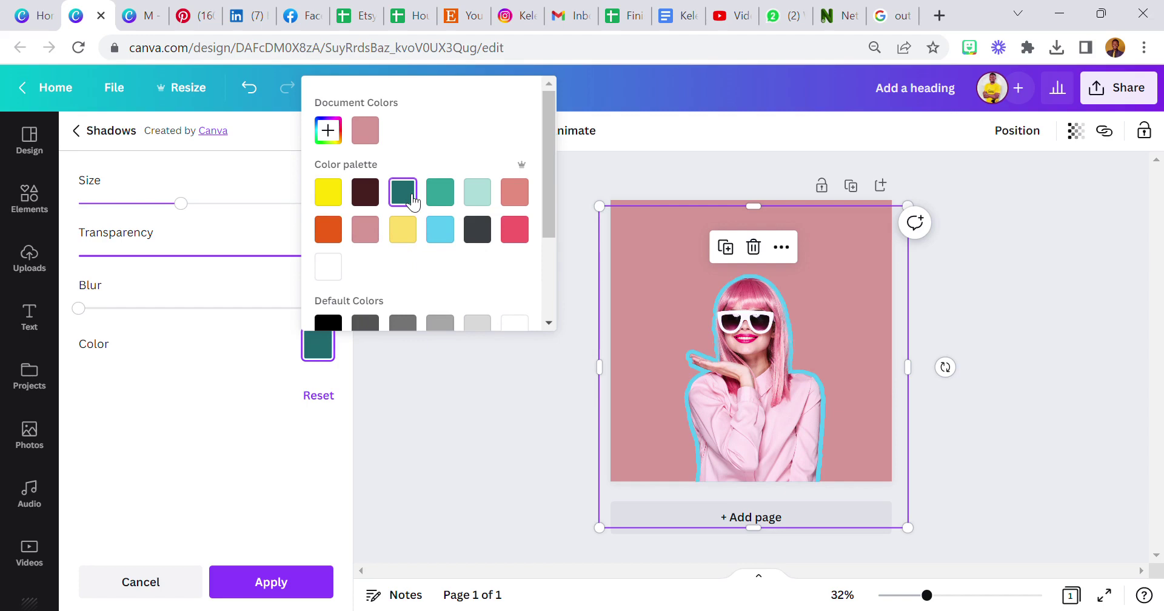
left_click(338, 197)
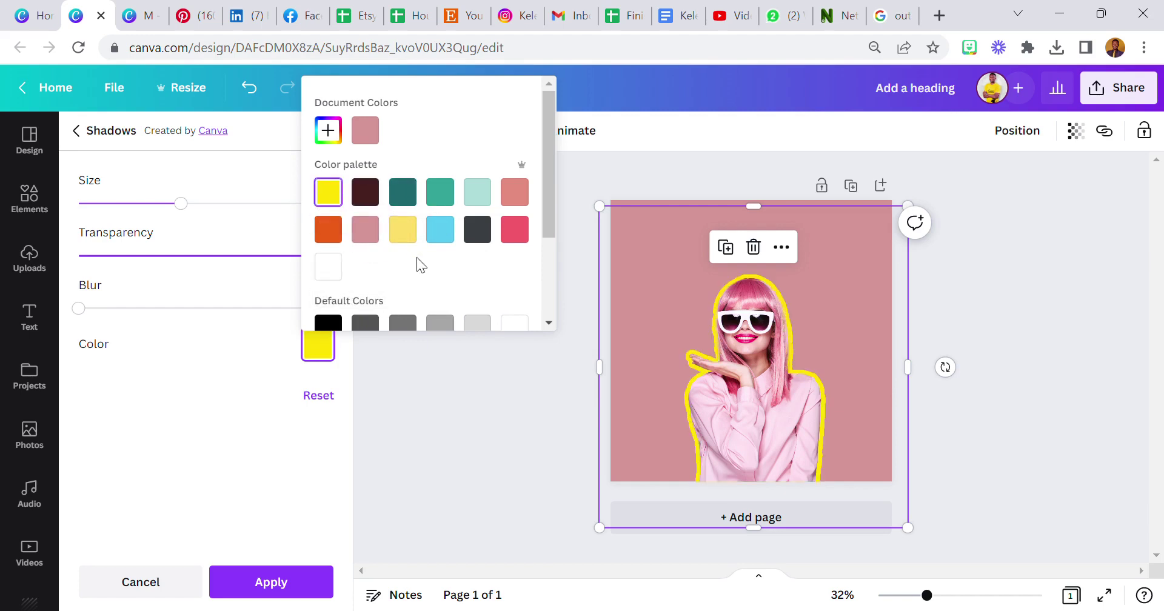
scroll(418, 262, "down", 3)
left_click(412, 236)
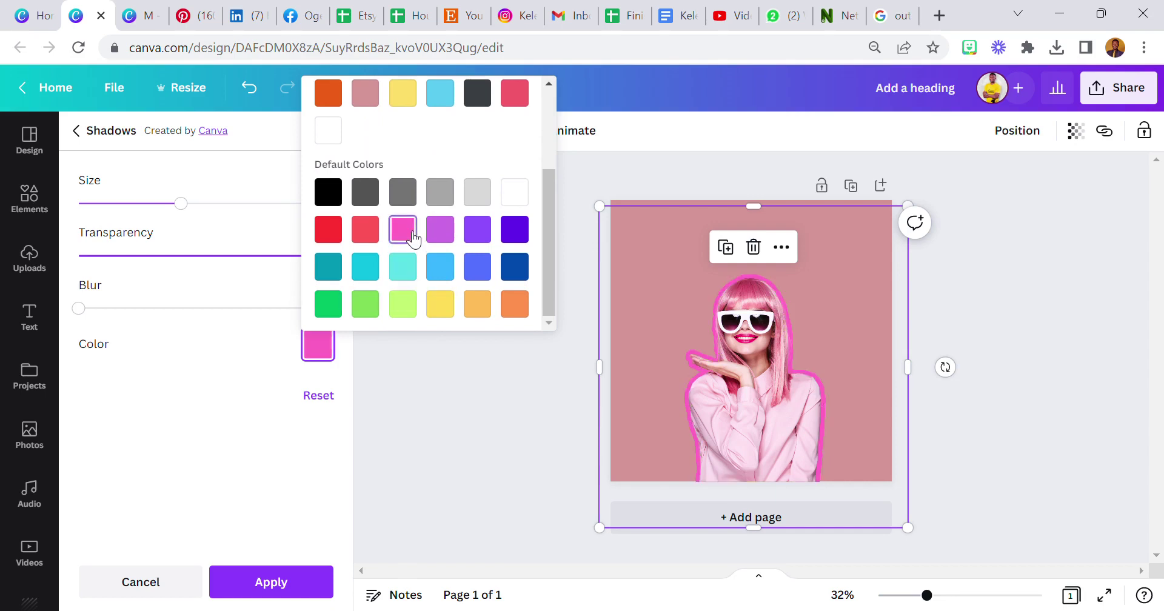
left_click(334, 234)
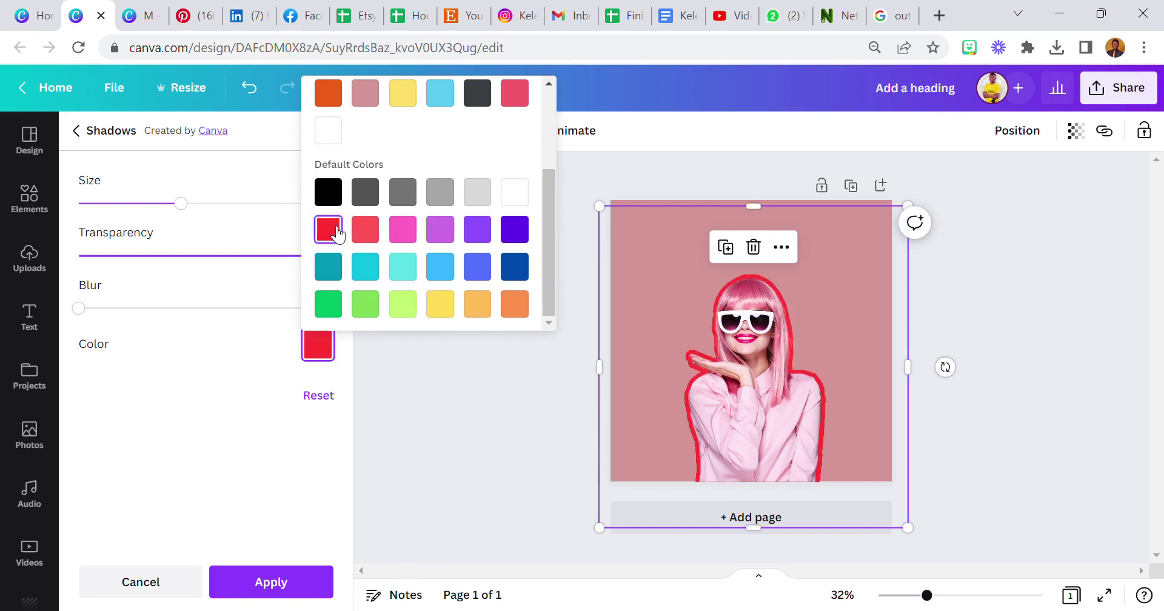
left_click(513, 267)
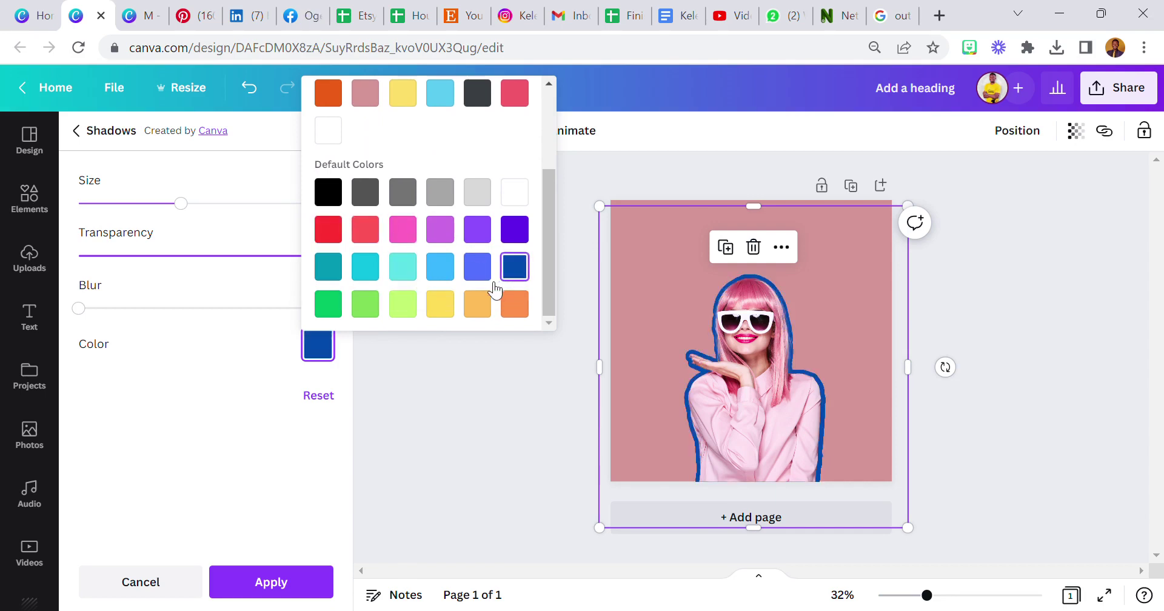
left_click(403, 303)
scroll(400, 267, "up", 3)
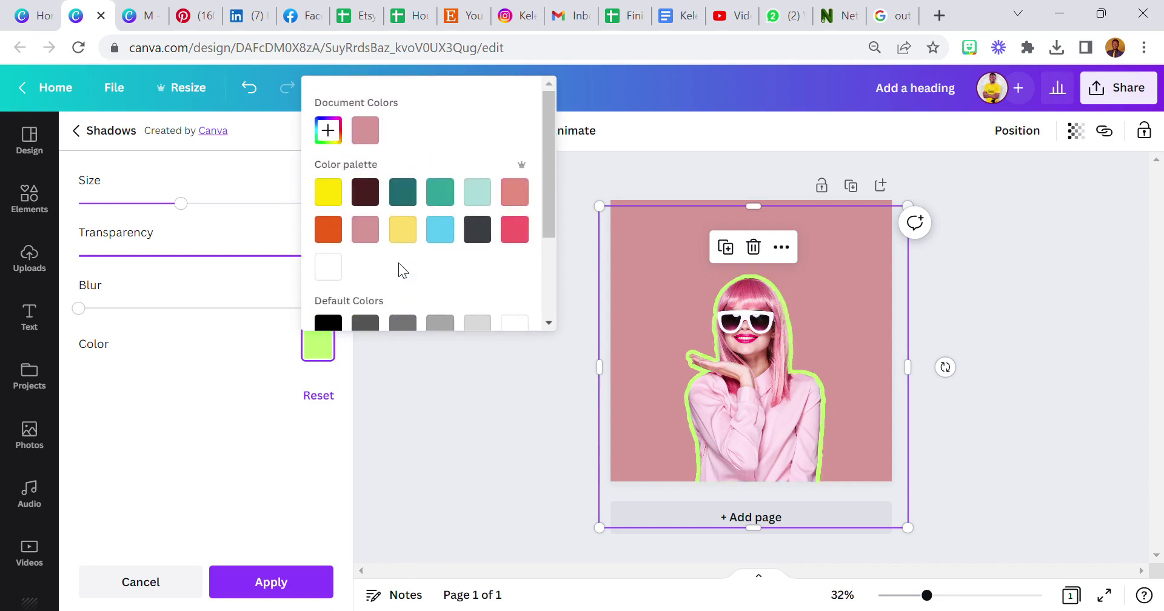
left_click(328, 267)
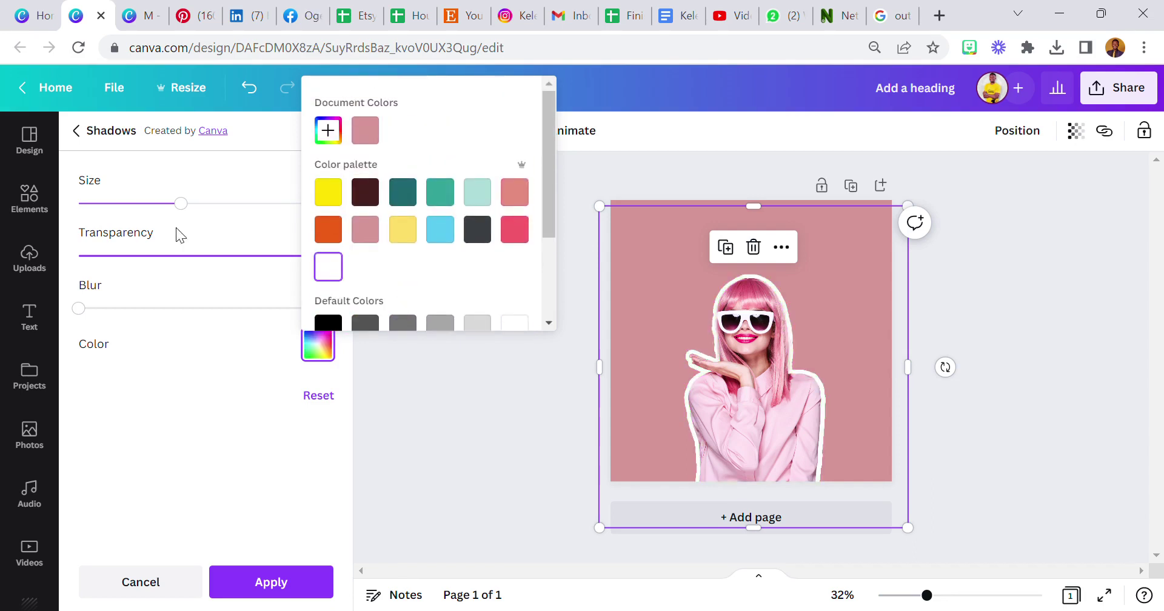
left_click(195, 179)
Set the outline to size 14, choose white over yellow, and apply it
left_click_drag(198, 208, 153, 217)
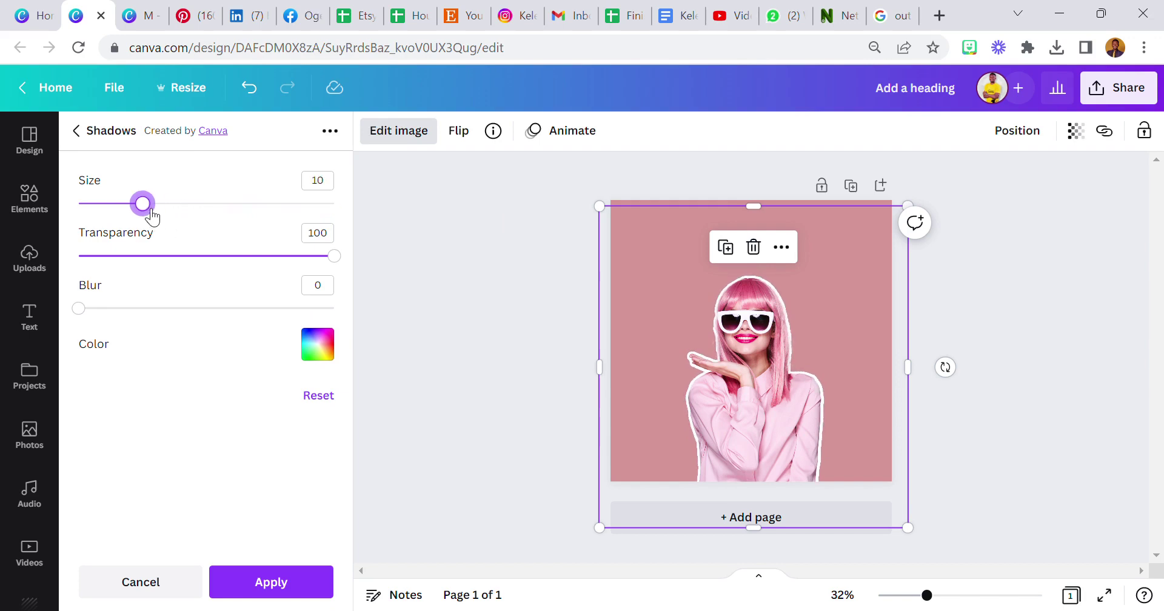
left_click_drag(152, 216, 171, 223)
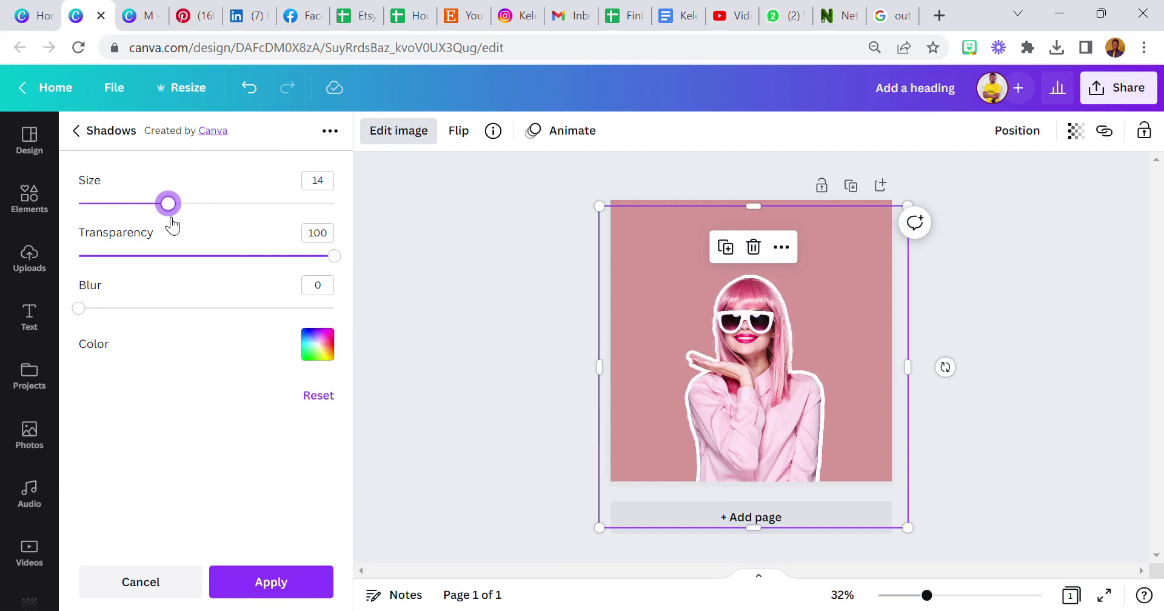
left_click(316, 350)
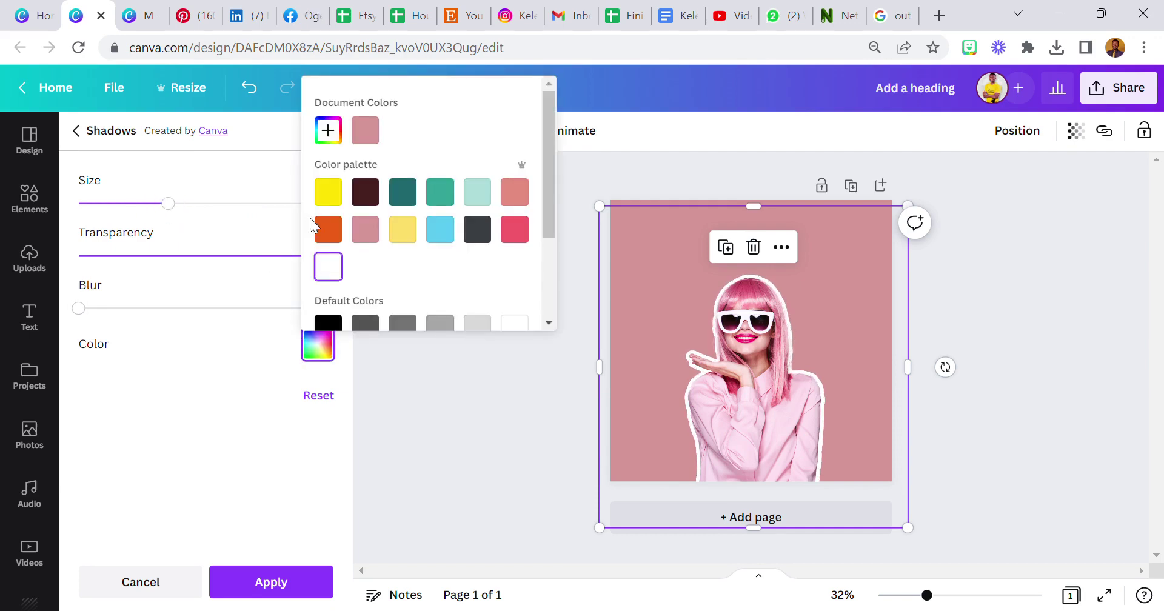
left_click(327, 200)
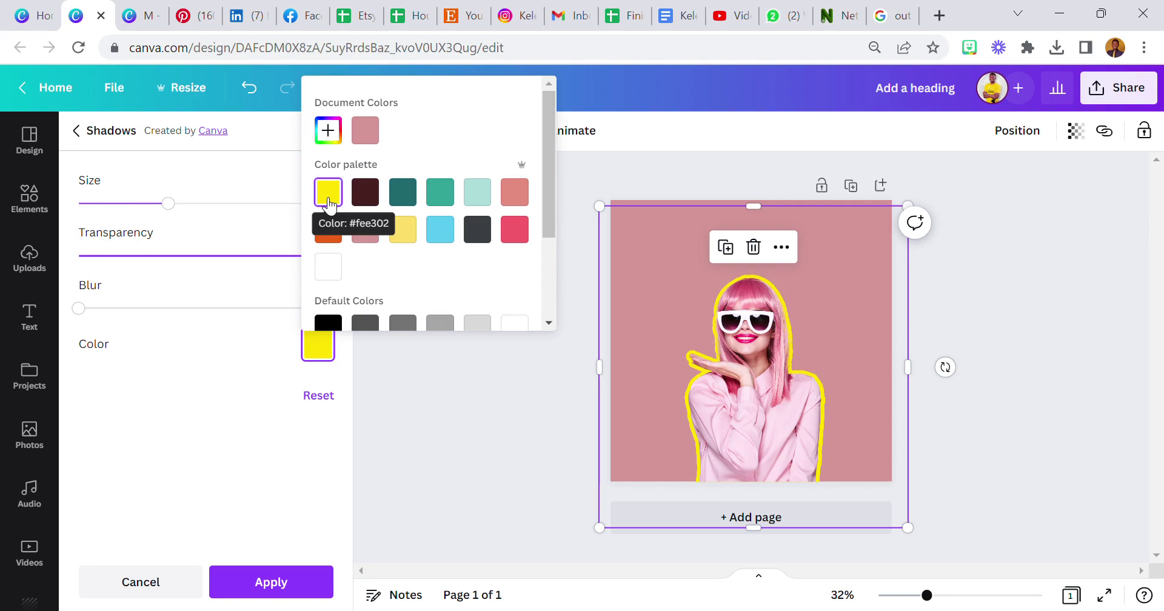
left_click(329, 270)
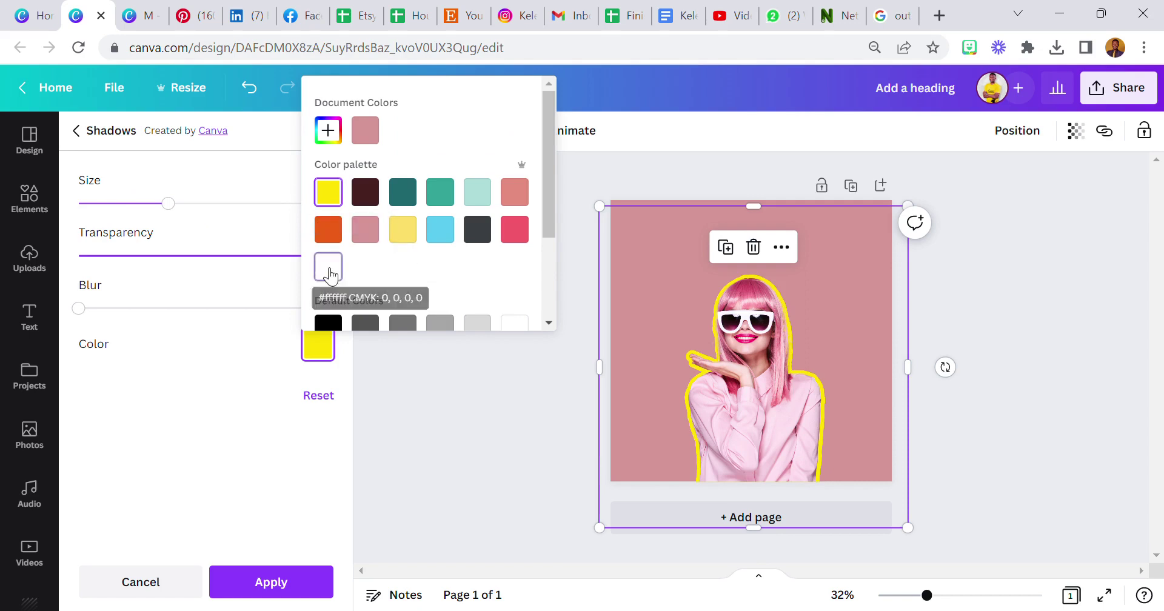
left_click(278, 585)
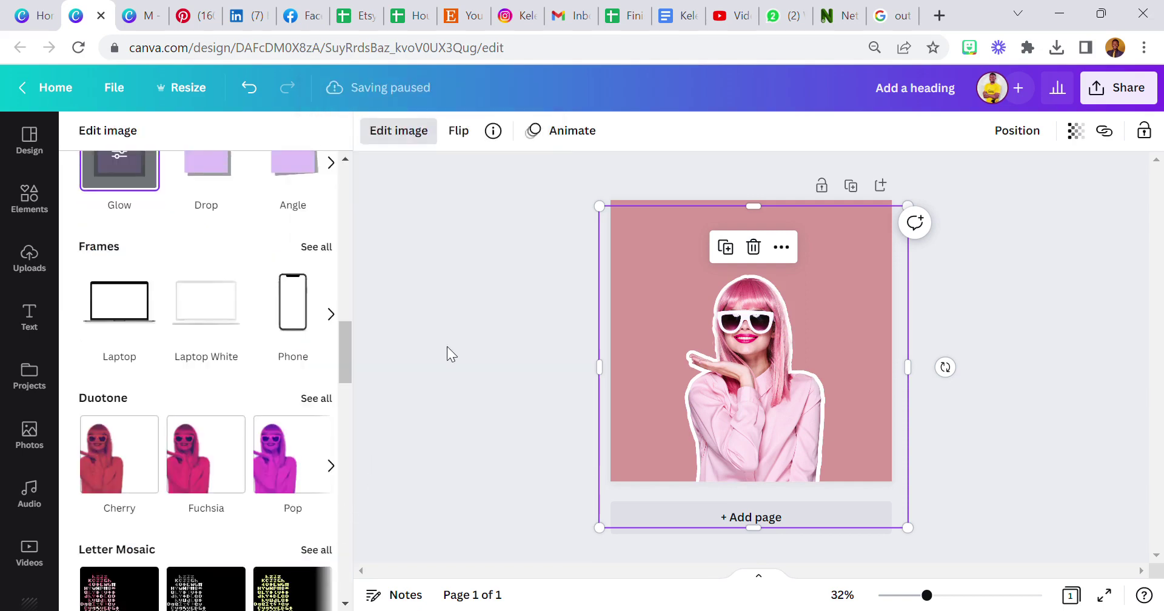
Add a heading reading 'OUTLINE' and enlarge it
left_click(485, 319)
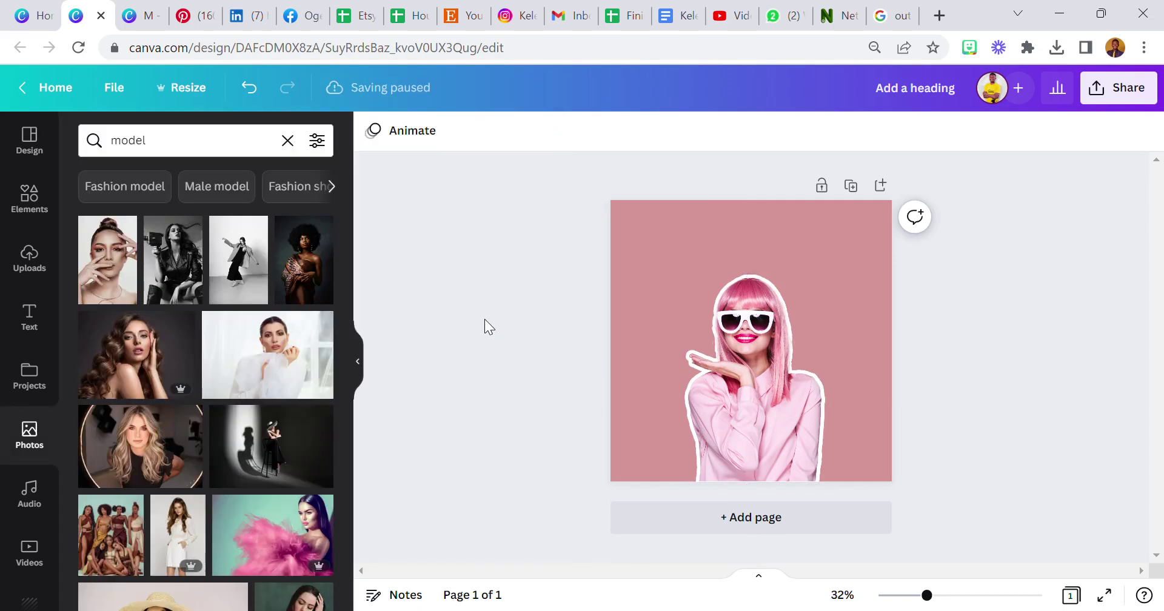
left_click(30, 315)
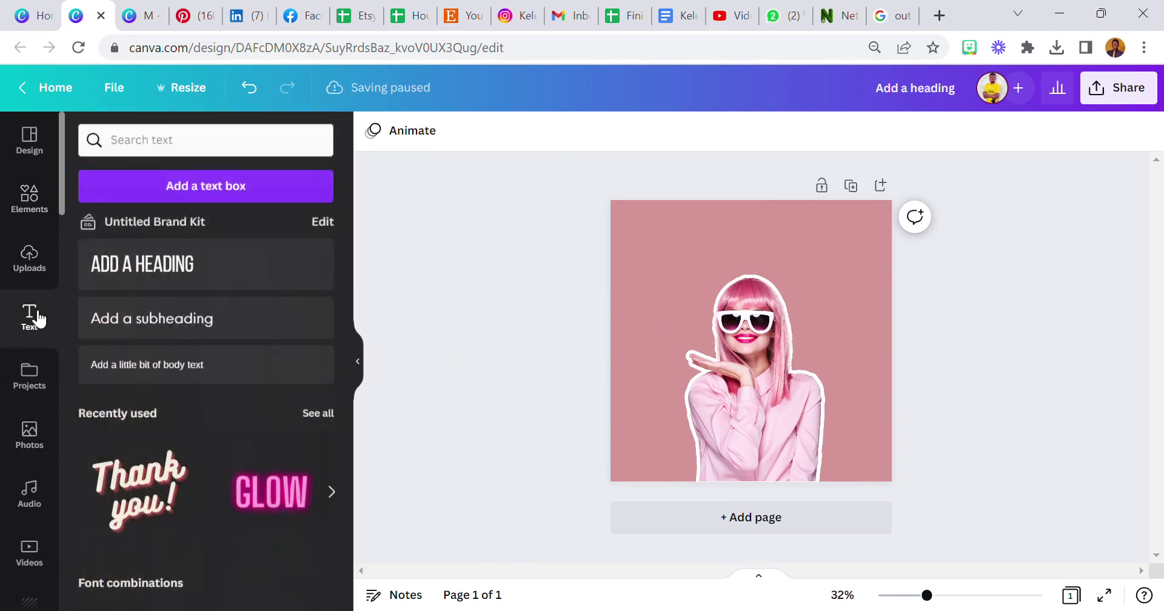
left_click(135, 276)
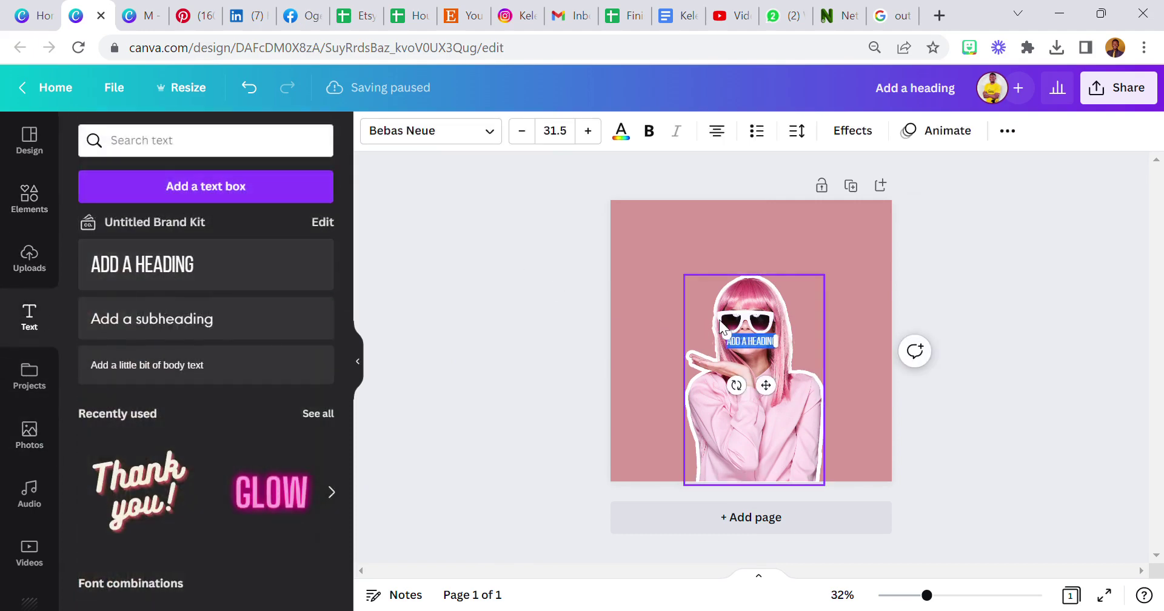
double_click(732, 340)
left_click_drag(732, 341, 572, 294)
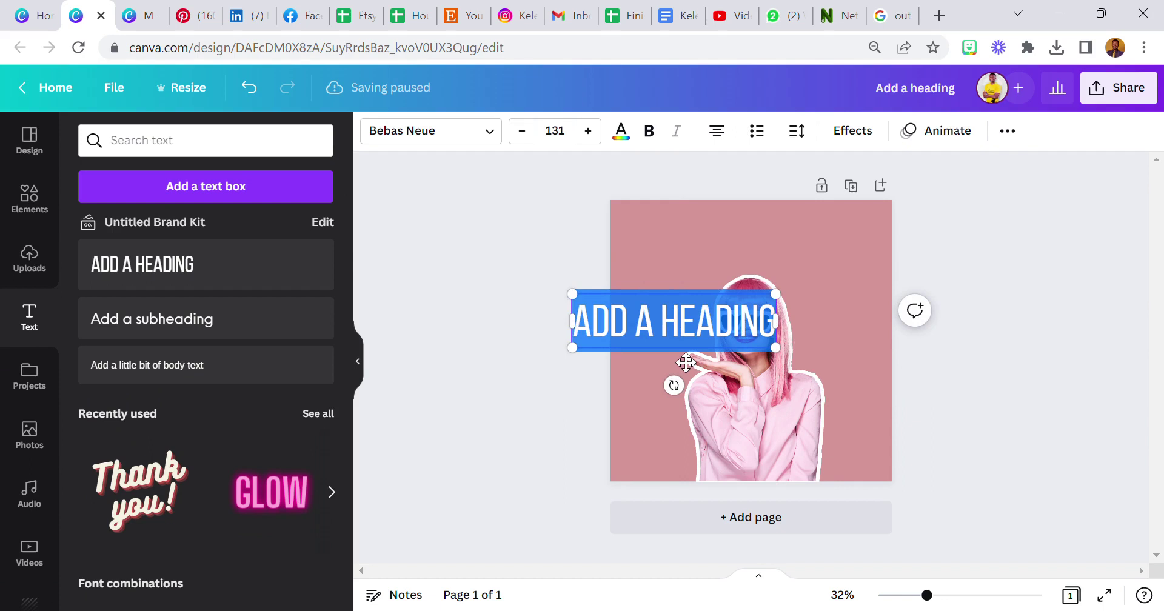
type("OUTLINE")
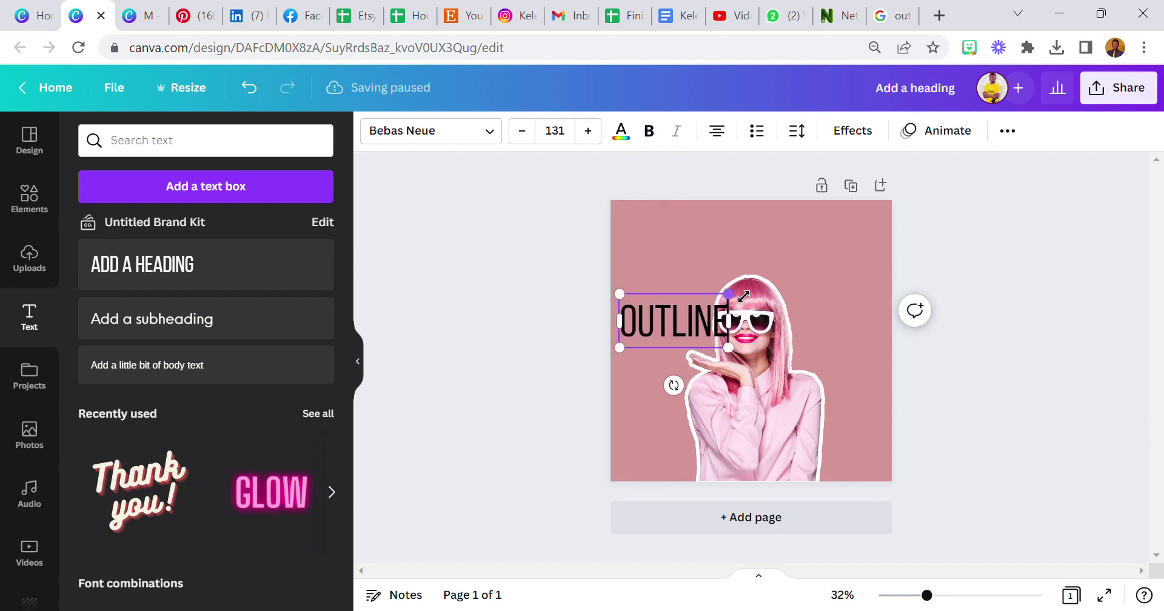
left_click_drag(729, 294, 838, 240)
Set the OUTLINE heading font to Anton, widen its box, and move it to the top
left_click(433, 132)
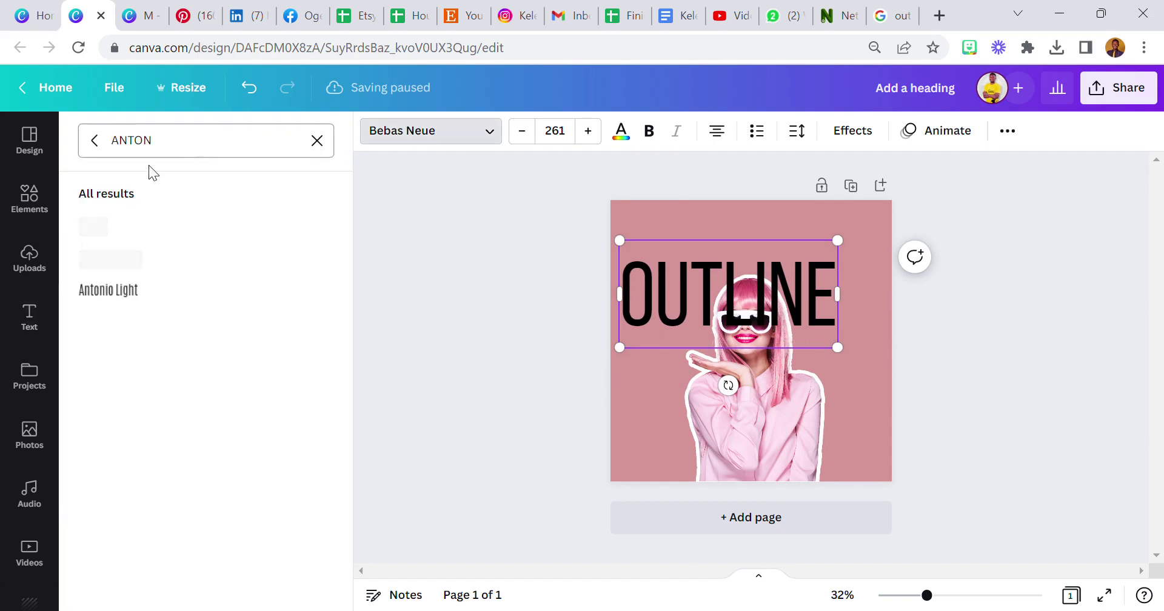
left_click(143, 224)
left_click_drag(860, 333, 896, 339)
left_click(501, 274)
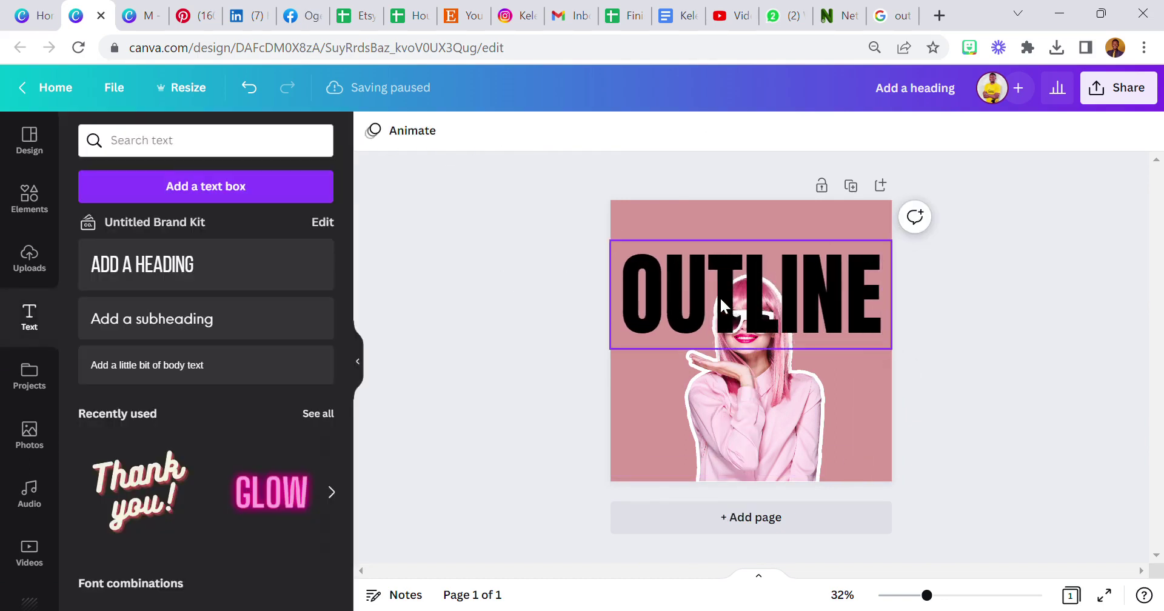
left_click_drag(730, 311, 731, 269)
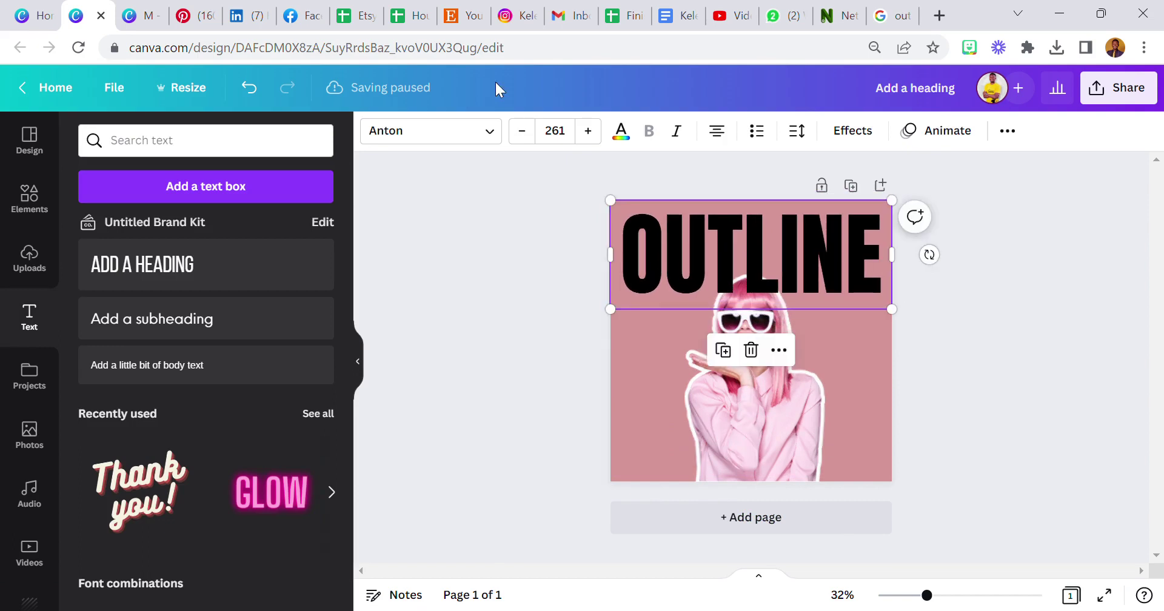
left_click(853, 130)
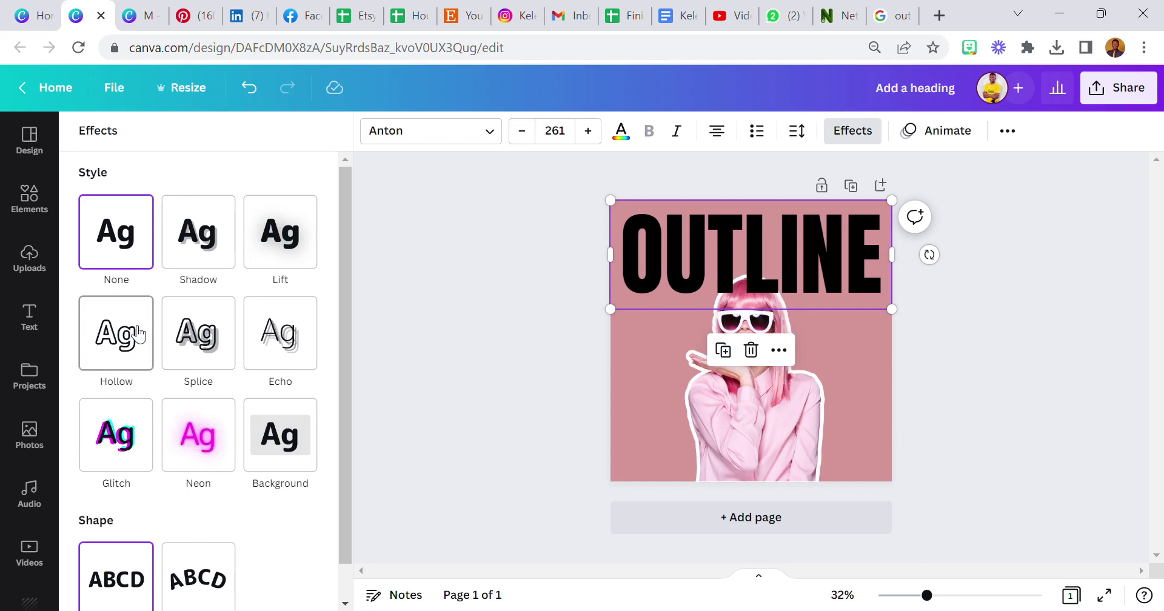
Make the OUTLINE letters hollow and white with thickness 22
left_click(132, 350)
left_click(620, 130)
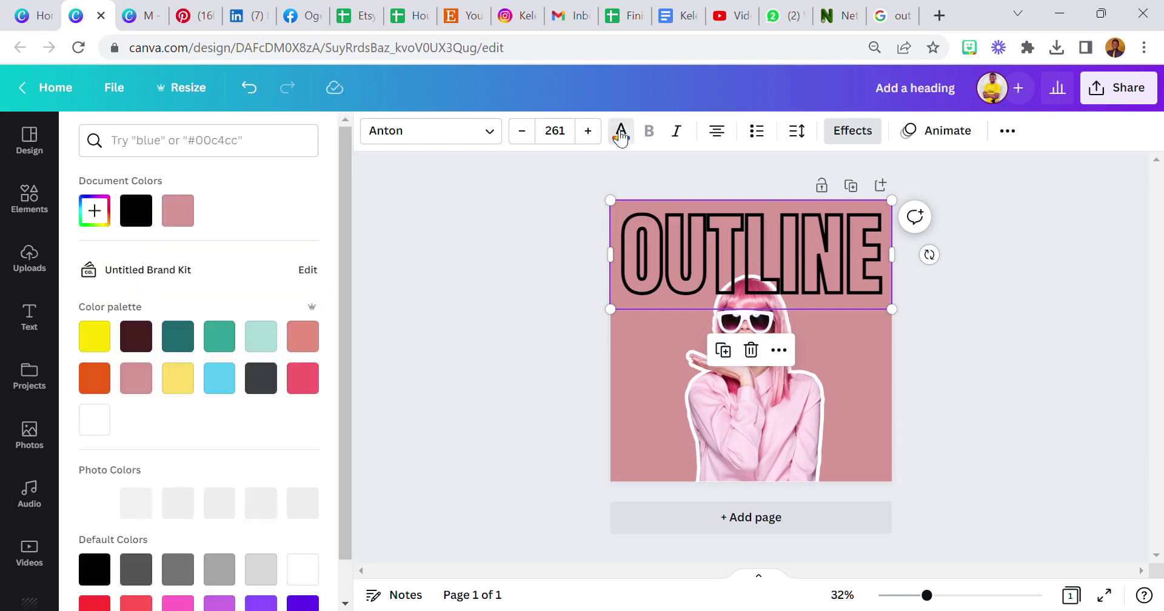
left_click(95, 419)
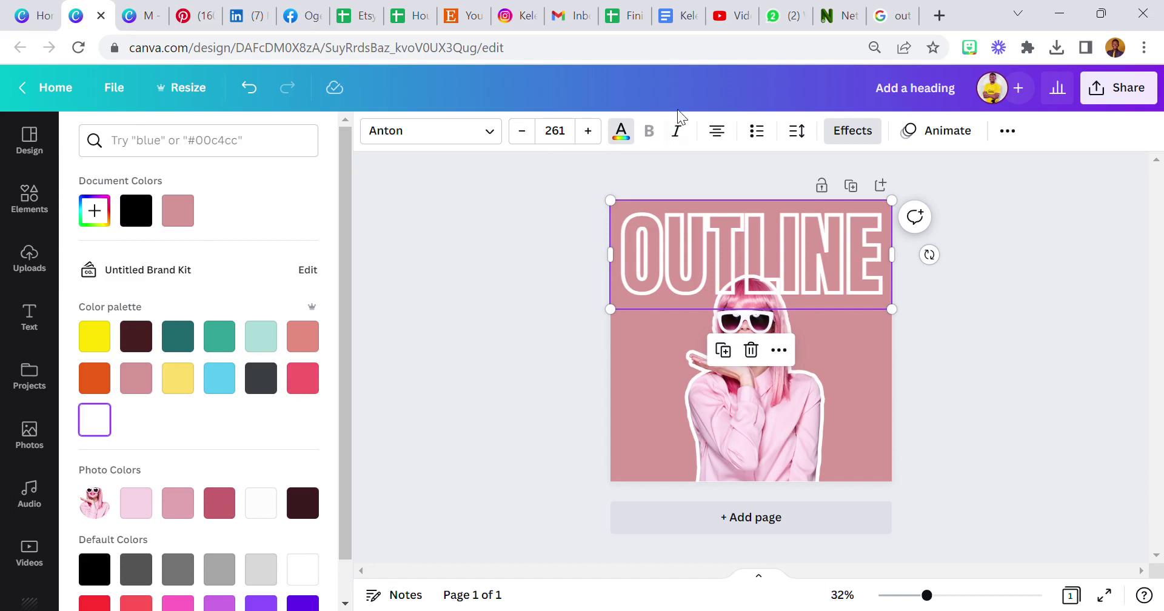
left_click(839, 137)
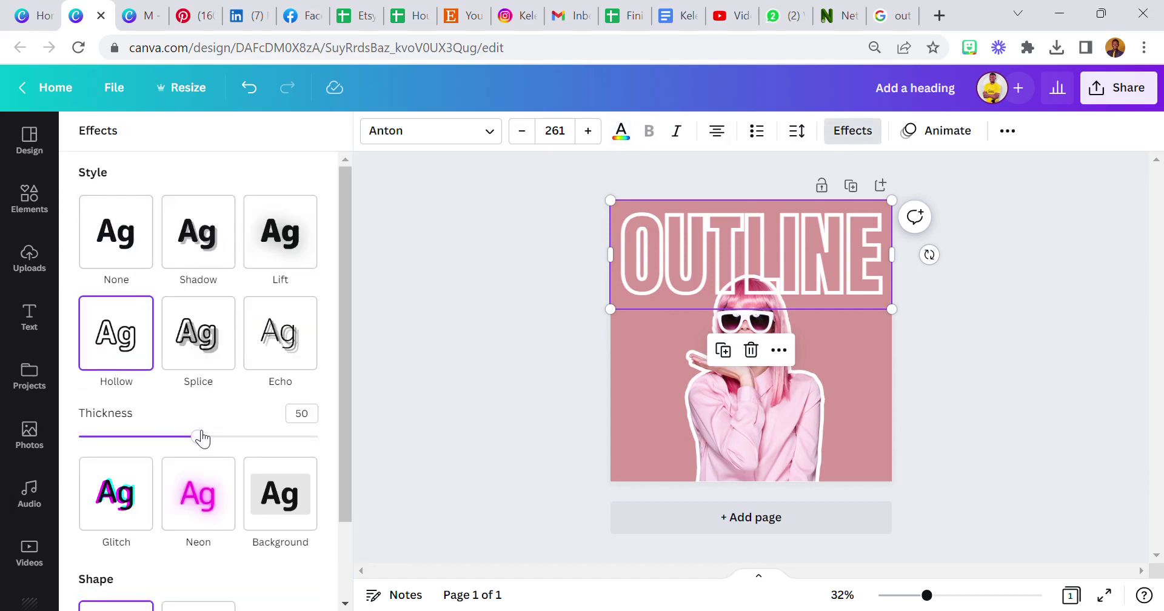
left_click_drag(200, 435, 137, 447)
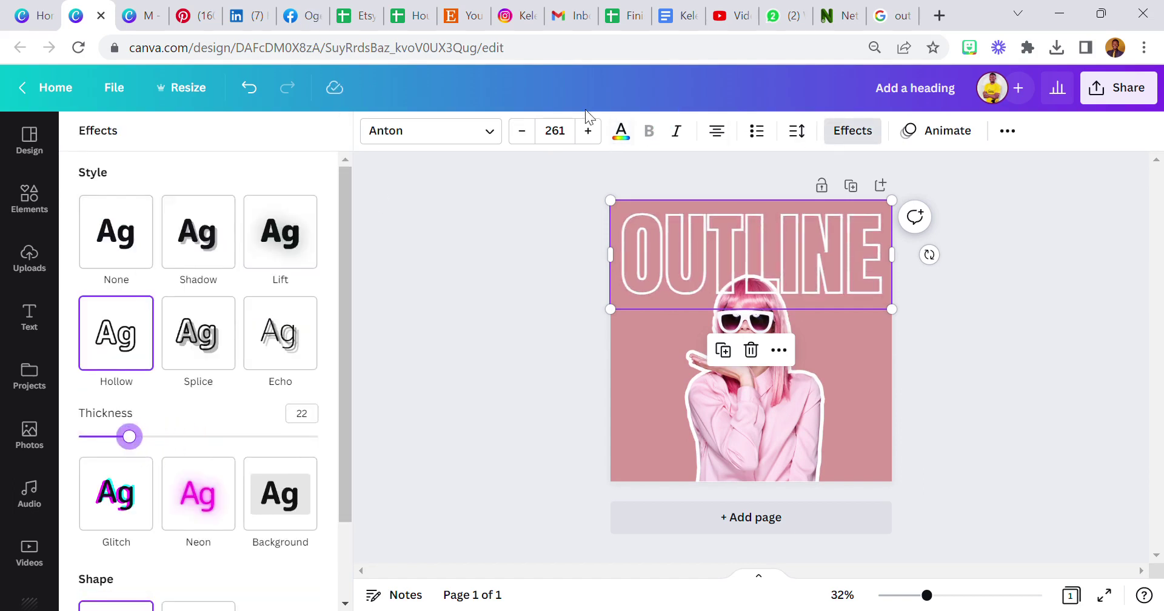
Increase the OUTLINE font size to 269 and nudge the text slightly higher
left_click(587, 131)
left_click(587, 131)
left_click(587, 131)
left_click(587, 131)
left_click(587, 131)
left_click(588, 131)
left_click(588, 131)
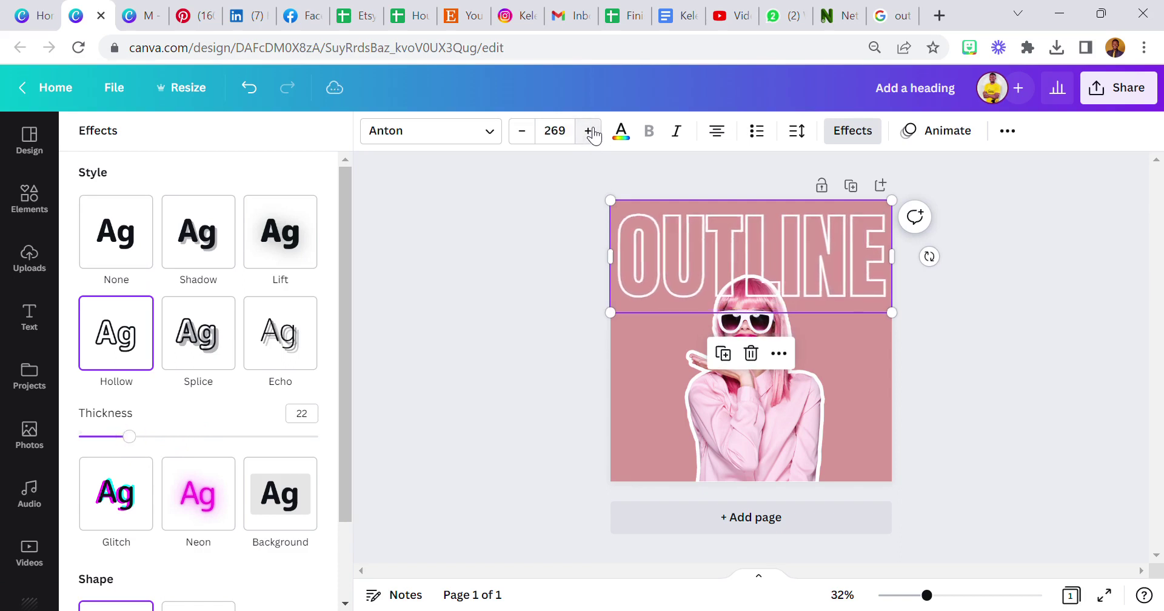
left_click(588, 131)
left_click_drag(824, 256, 863, 261)
left_click(1007, 131)
Send the original OUTLINE text backward so it sits behind the model photo
left_click(844, 169)
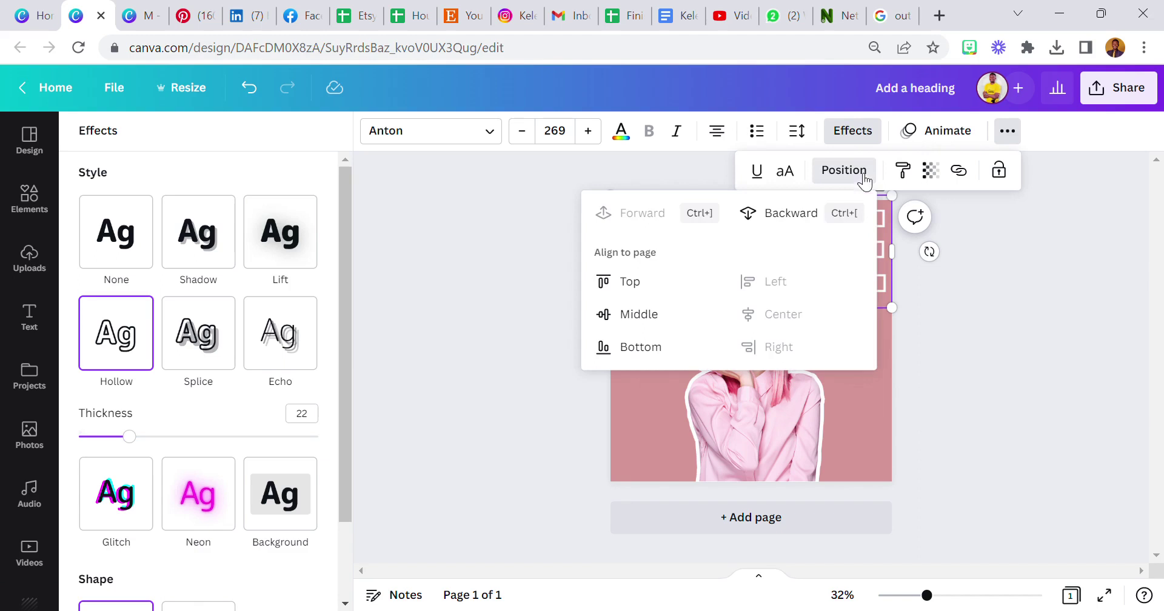
left_click(784, 212)
left_click(496, 278)
left_click(496, 278)
left_click(734, 259)
Duplicate OUTLINE, drag the copy down to the middle row, and send it behind the model
left_click(723, 348)
left_click_drag(853, 256, 854, 348)
left_click(1008, 130)
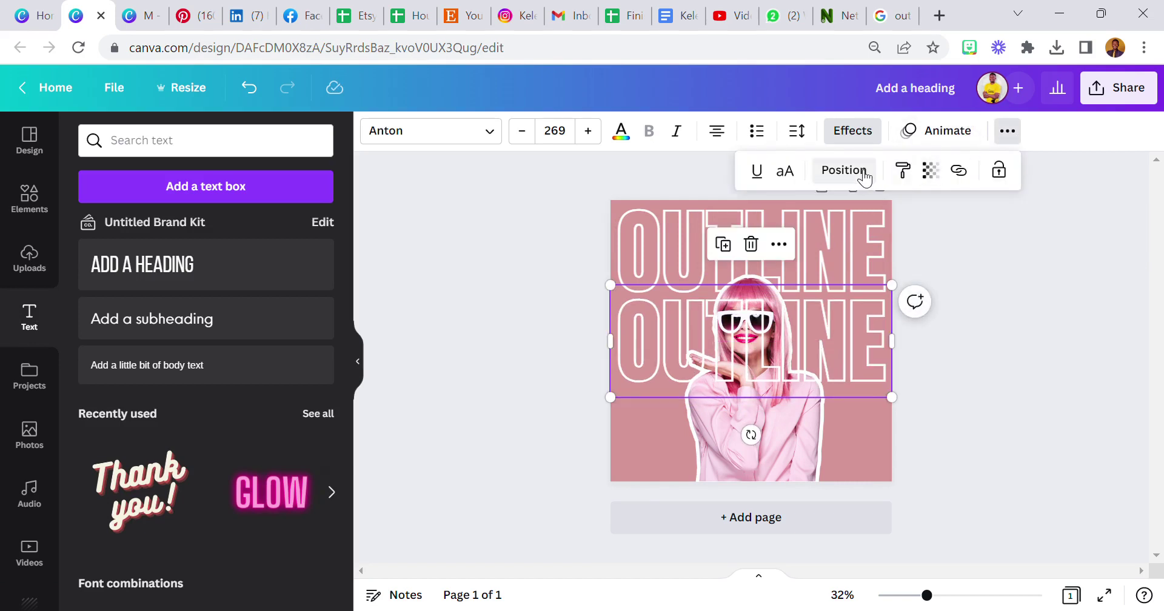
left_click(864, 172)
left_click(779, 212)
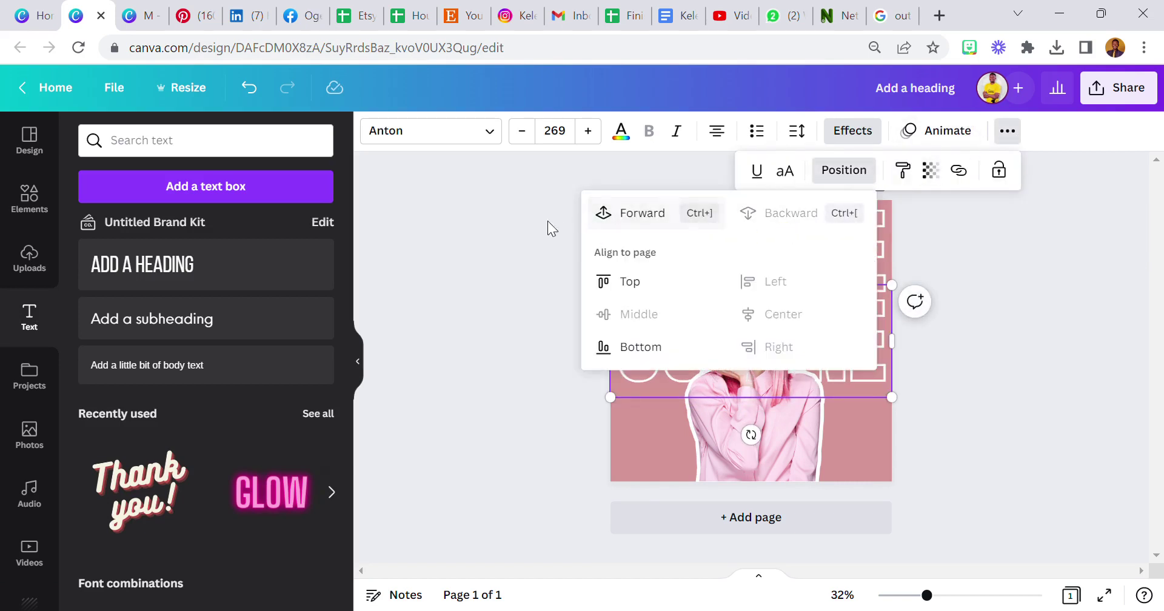
left_click(547, 221)
Add a third OUTLINE copy as the bottom row and send it behind the model
left_click(725, 241)
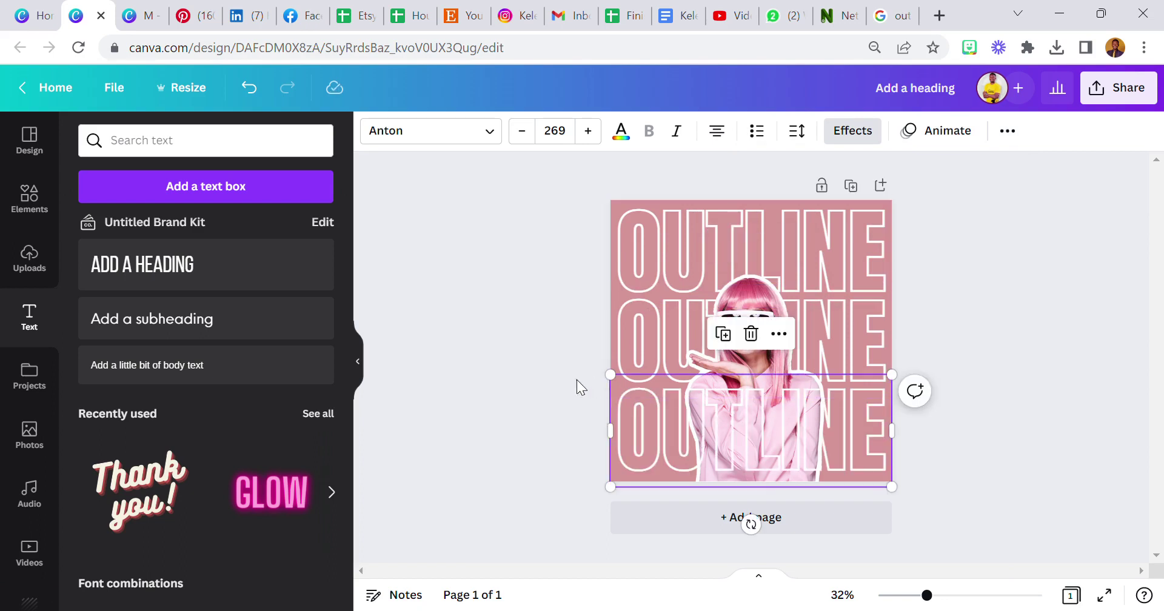
left_click(1007, 131)
left_click(844, 172)
left_click(793, 215)
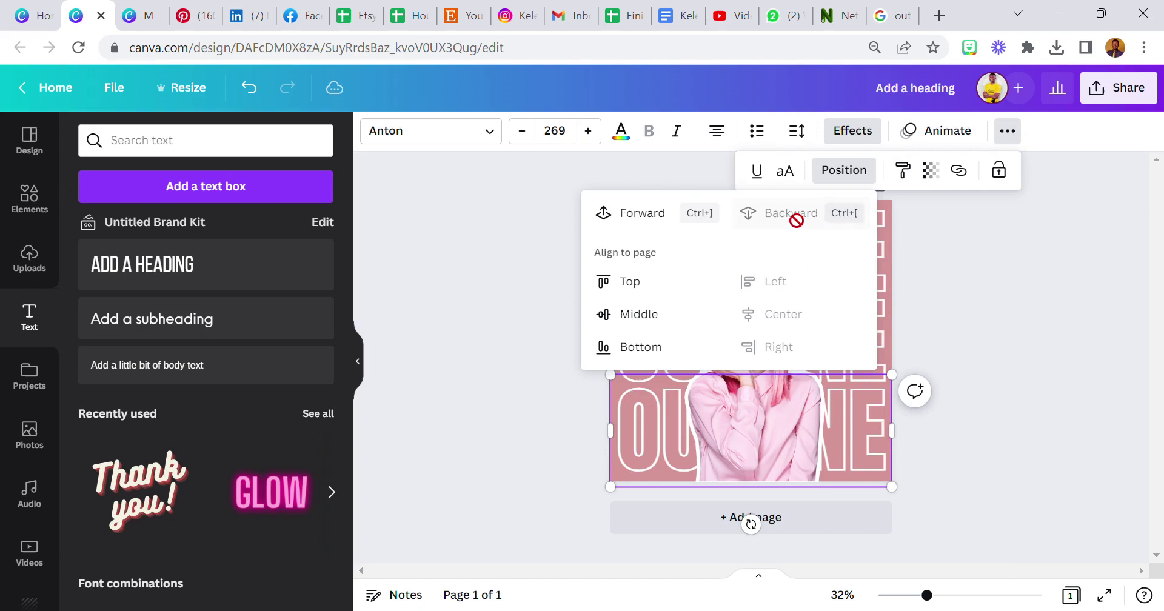
left_click(525, 286)
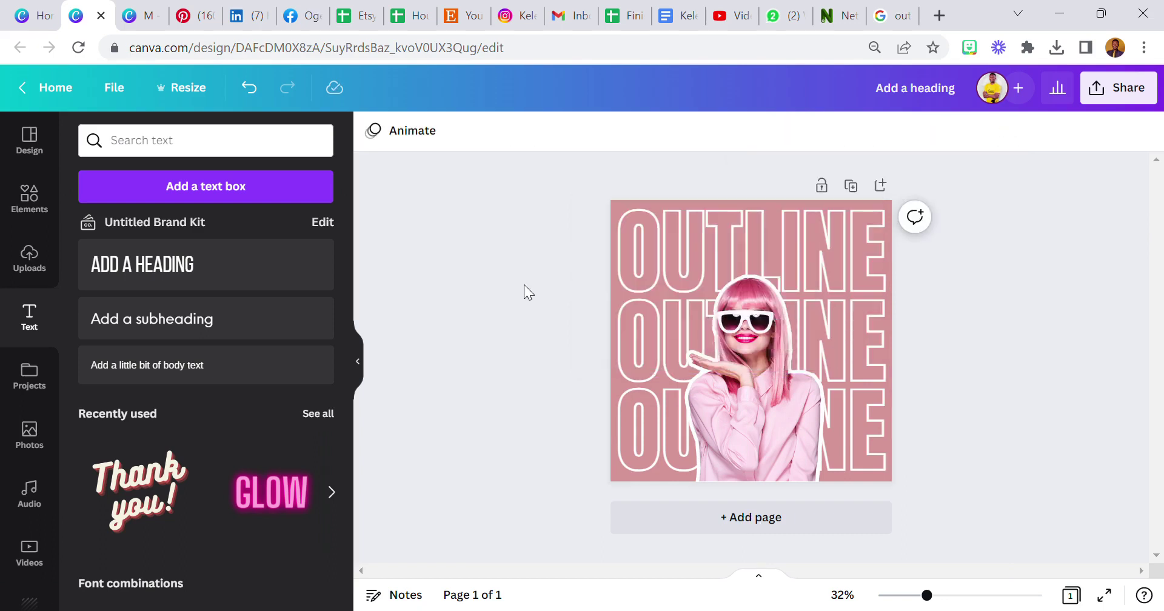